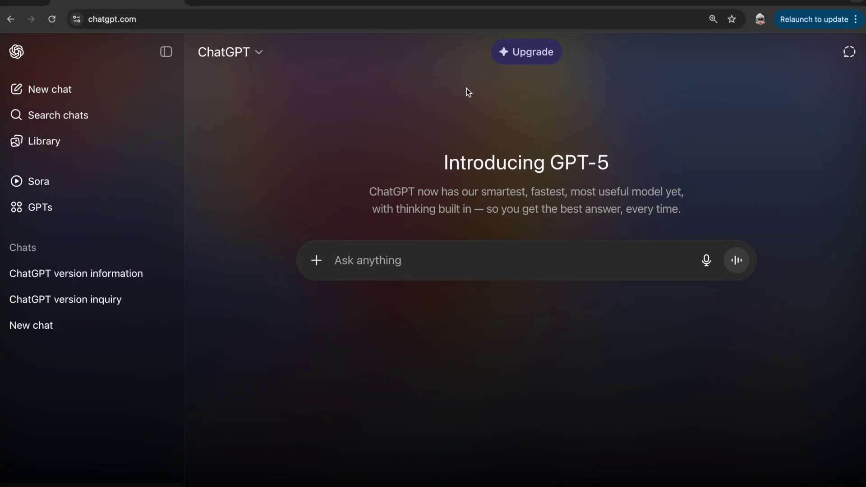
# Step: Highlight and deselect parts of the Introducing GPT-5 heading, then focus the message box
pyautogui.moveTo(610, 156); pyautogui.dragTo(450, 163)
pyautogui.click(587, 161)
pyautogui.moveTo(628, 158); pyautogui.dragTo(559, 163)
pyautogui.click(553, 178)
pyautogui.doubleClick(560, 163)
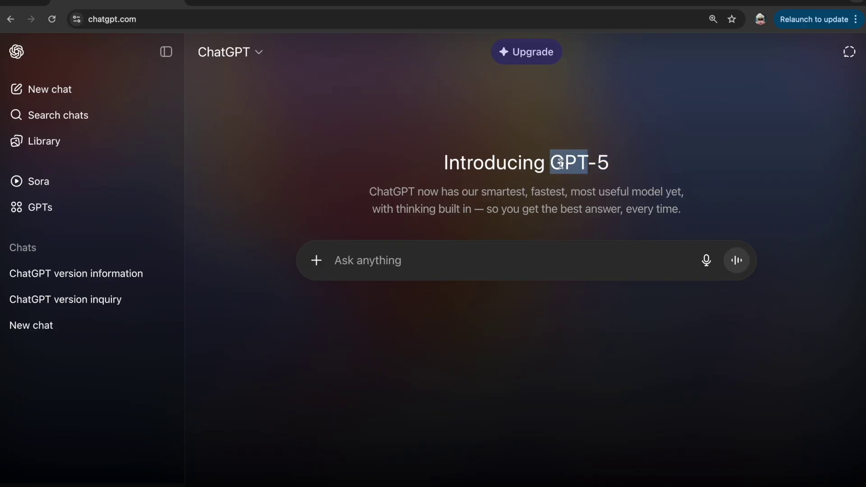
pyautogui.click(599, 166)
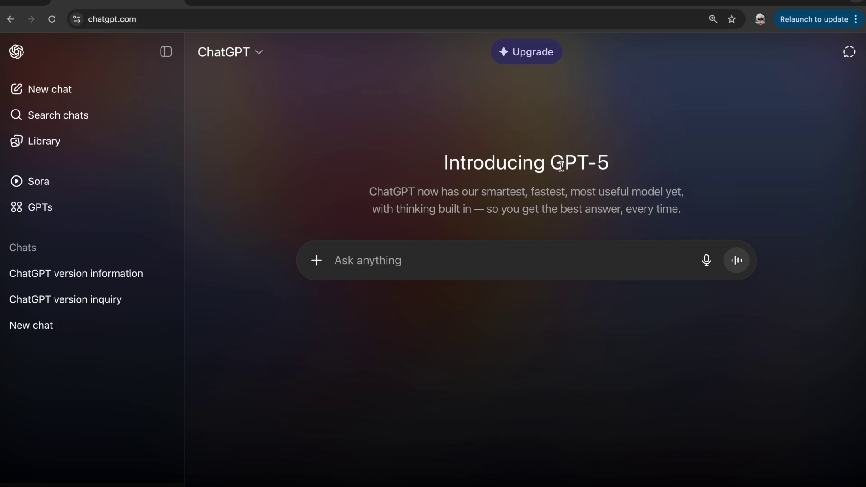
pyautogui.moveTo(551, 163); pyautogui.dragTo(627, 169)
pyautogui.click(638, 170)
pyautogui.click(504, 272)
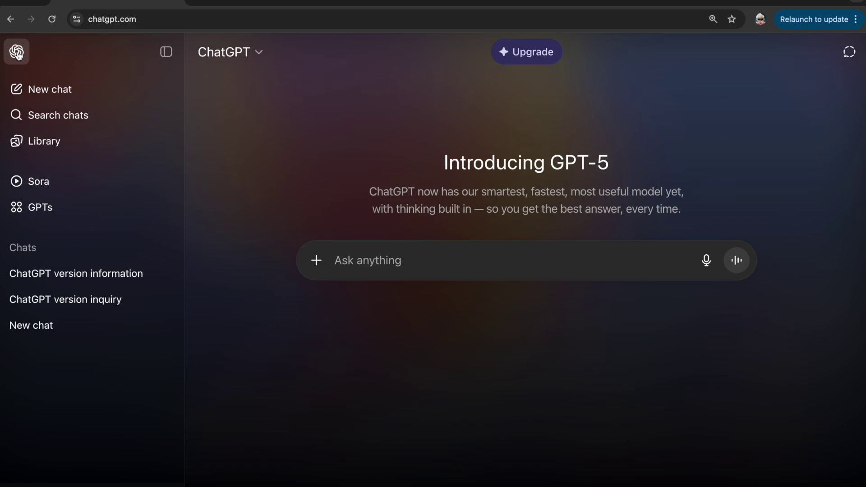
# Step: Collapse and expand the sidebar twice, leaving it fully shown
pyautogui.click(165, 54)
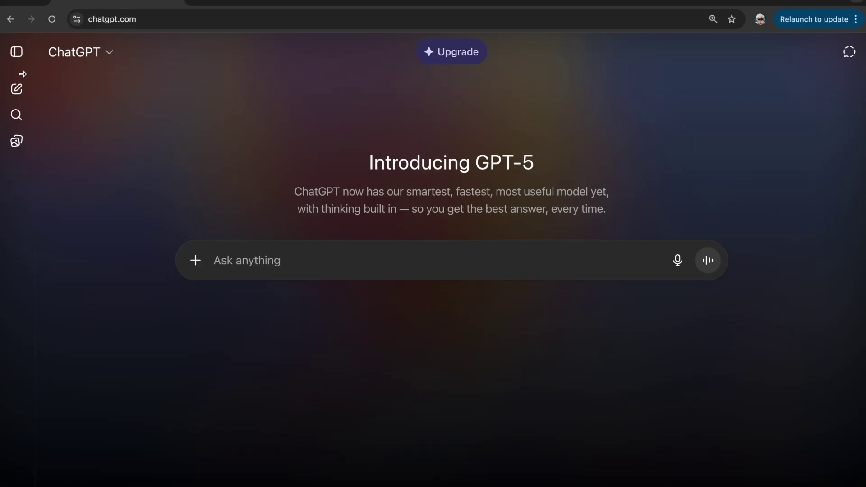
pyautogui.click(16, 52)
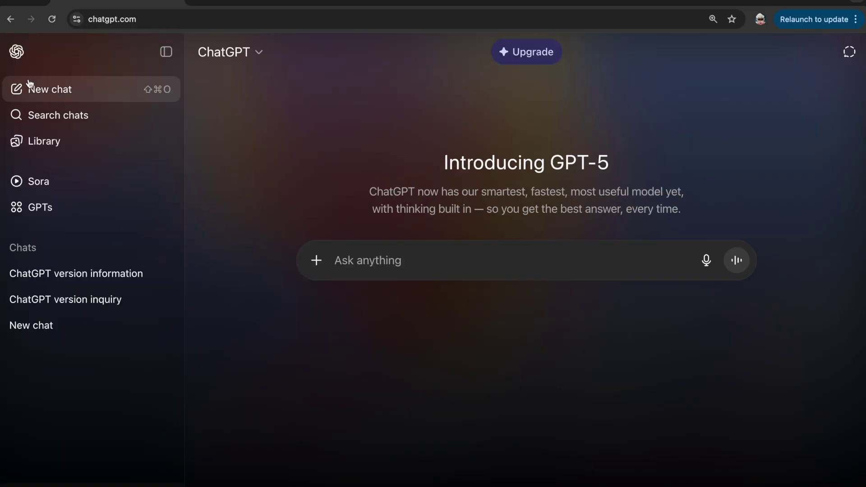
pyautogui.click(165, 53)
pyautogui.click(25, 183)
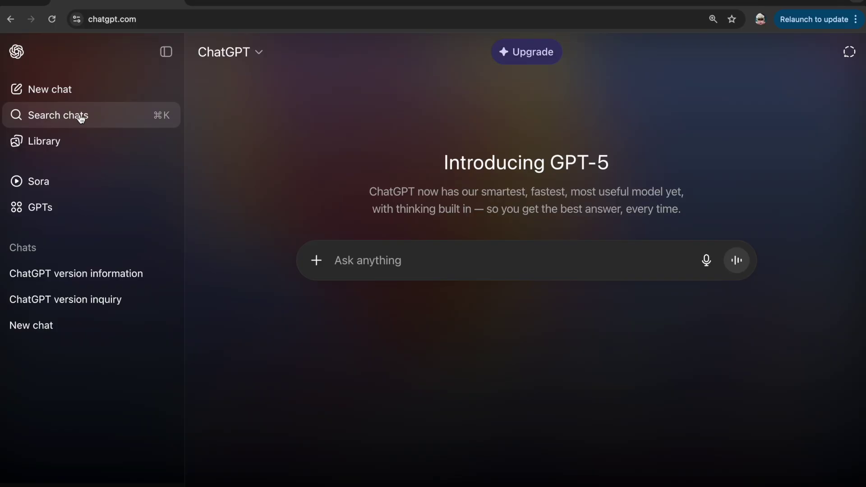
# Step: Visit the image Library, close the Sora tab, and go to GPTs
pyautogui.click(66, 147)
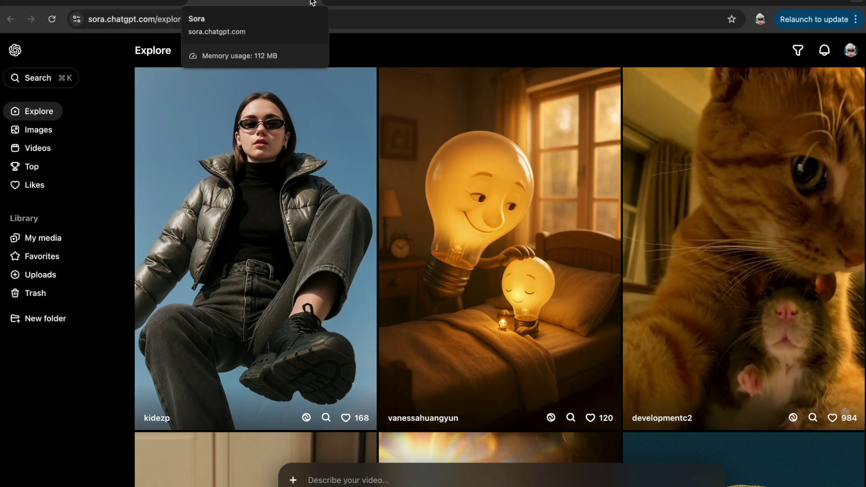
pyautogui.click(313, 2)
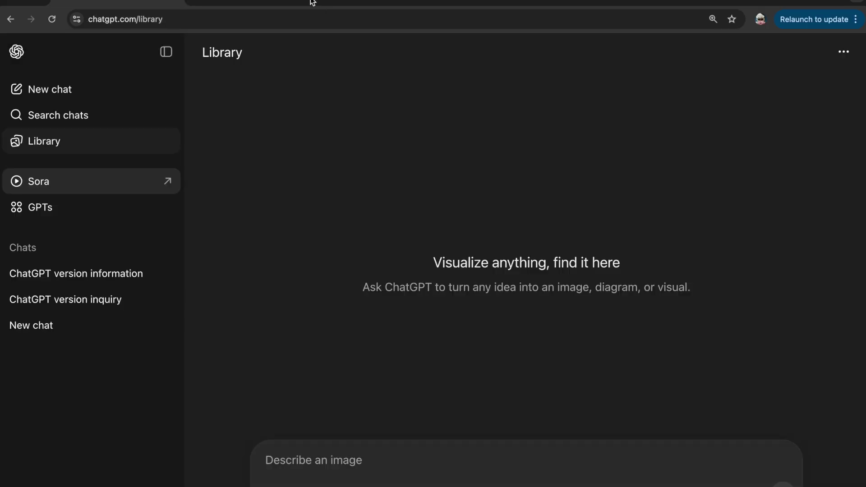
pyautogui.click(81, 218)
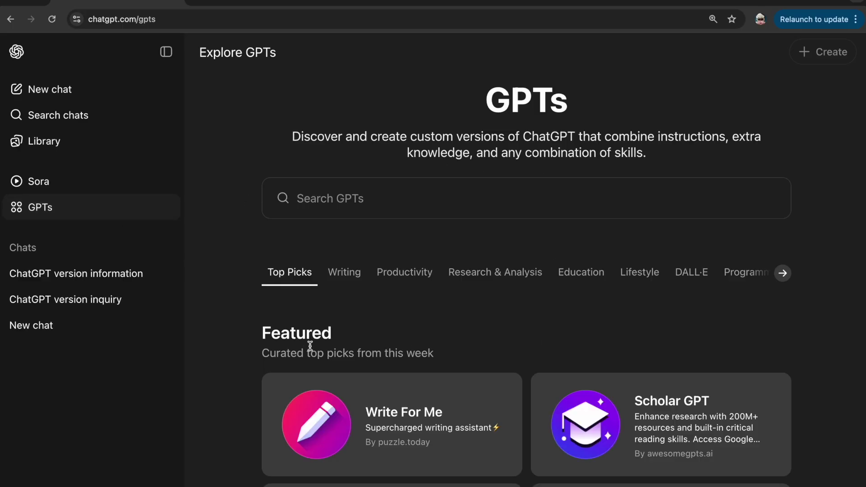
# Step: Scroll the Explore GPTs page past Trending and By ChatGPT to the Writing picks
pyautogui.scroll(-2, 237, 366)
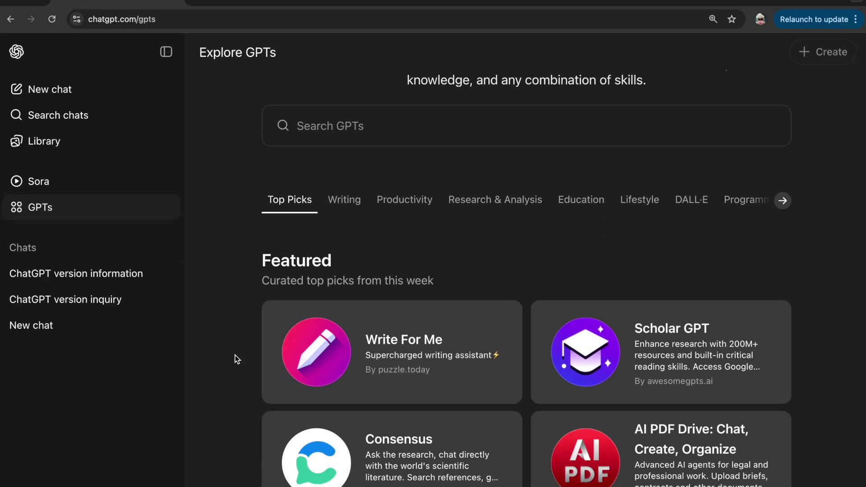
pyautogui.scroll(-2, 235, 356)
pyautogui.scroll(-4, 235, 356)
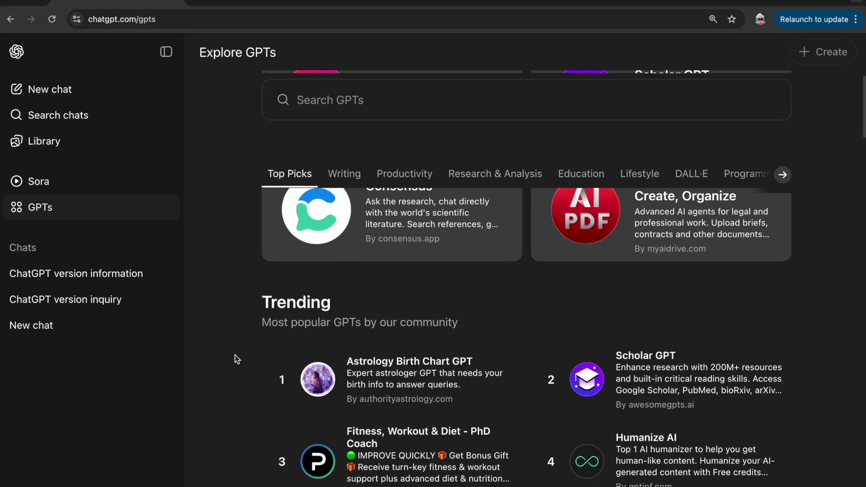
pyautogui.scroll(-5, 234, 356)
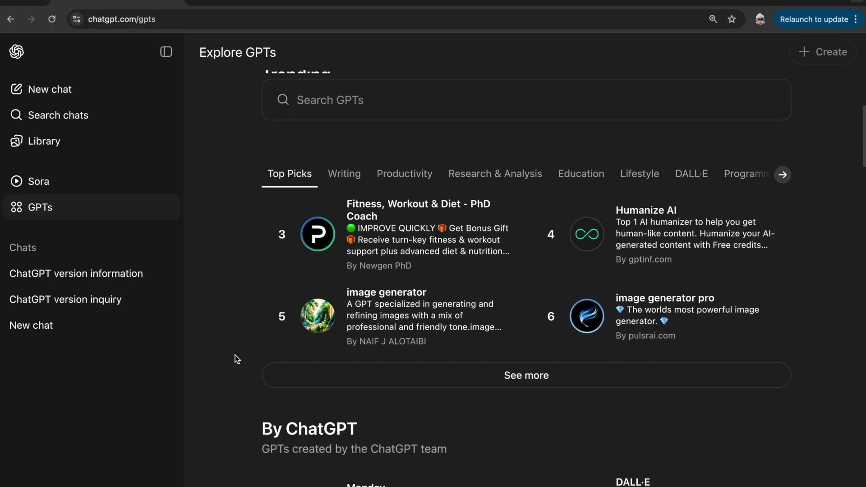
pyautogui.scroll(-5, 235, 356)
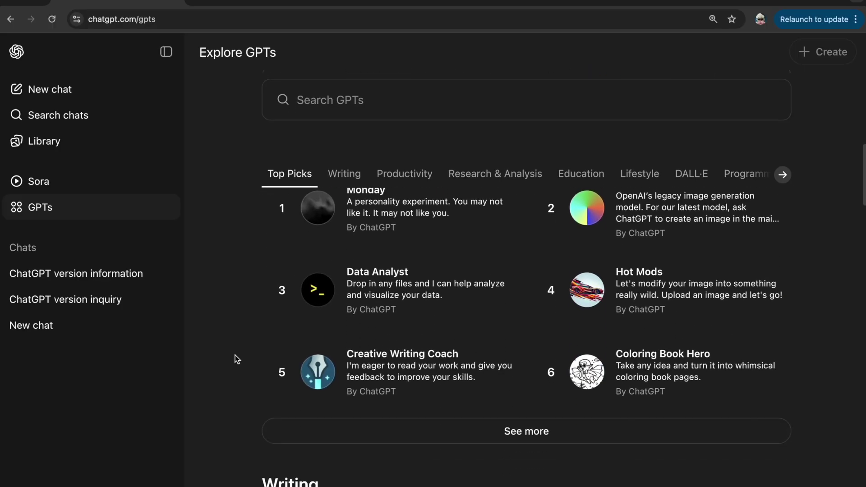
pyautogui.scroll(1, 235, 355)
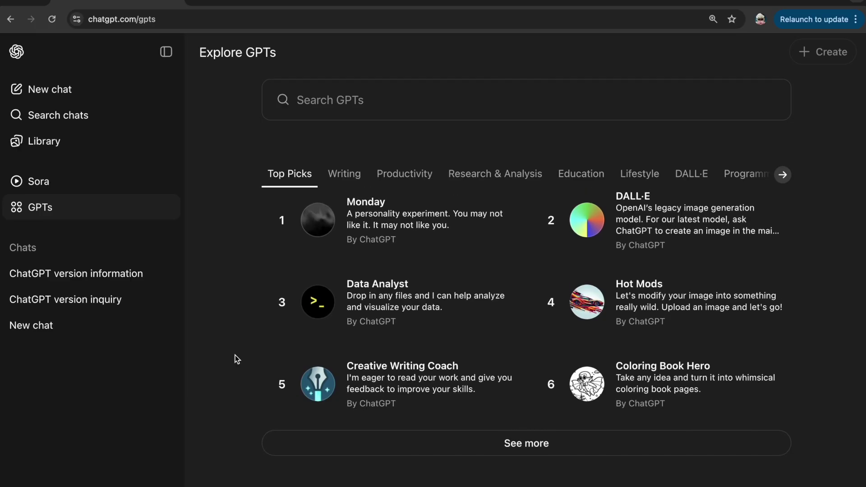
pyautogui.scroll(-3, 234, 356)
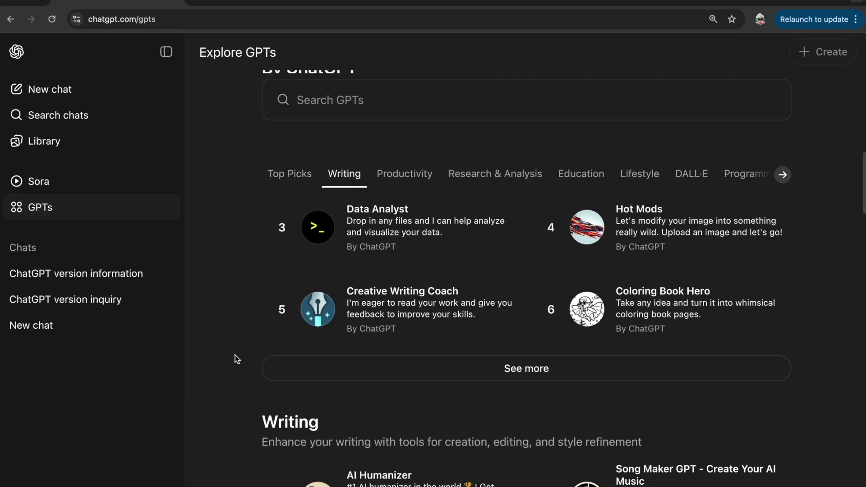
pyautogui.scroll(-3, 235, 355)
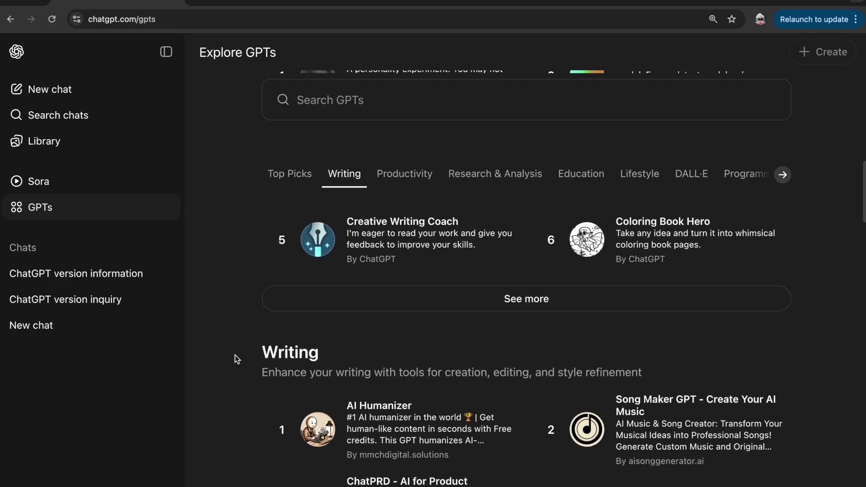
pyautogui.scroll(-5, 235, 355)
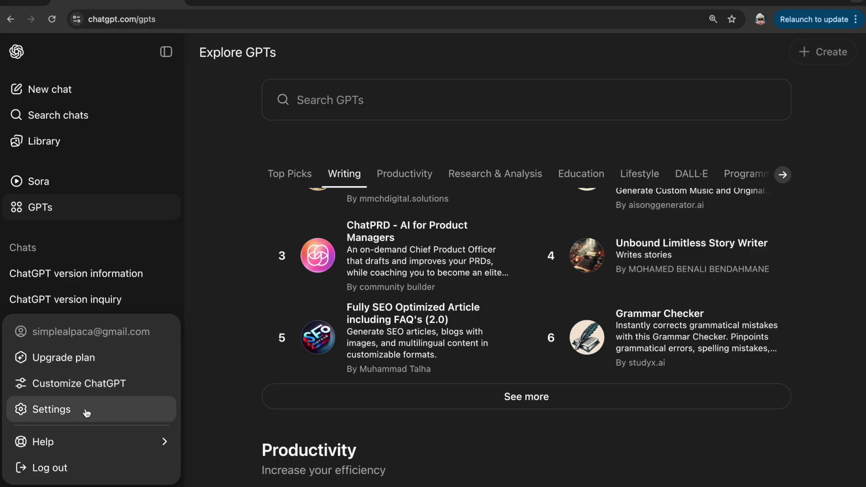
# Step: Open Customize ChatGPT and scroll past nickname, occupation, personality and traits down to Advanced
pyautogui.moveTo(67, 443)
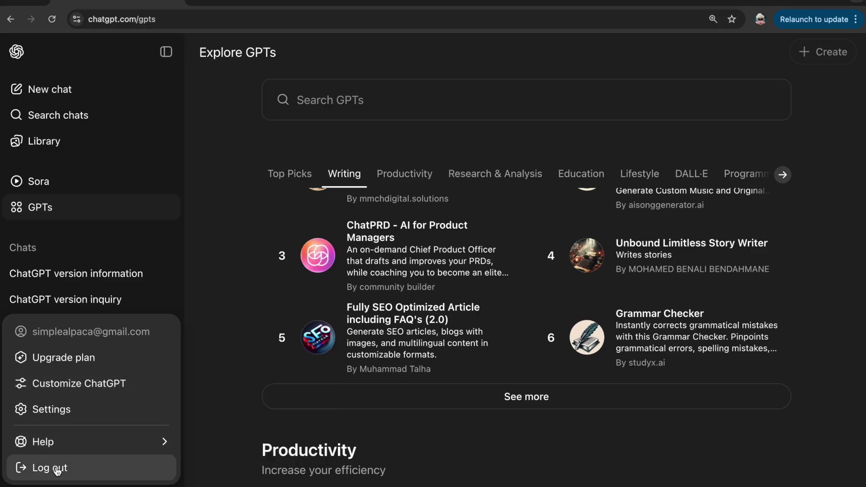
pyautogui.click(93, 385)
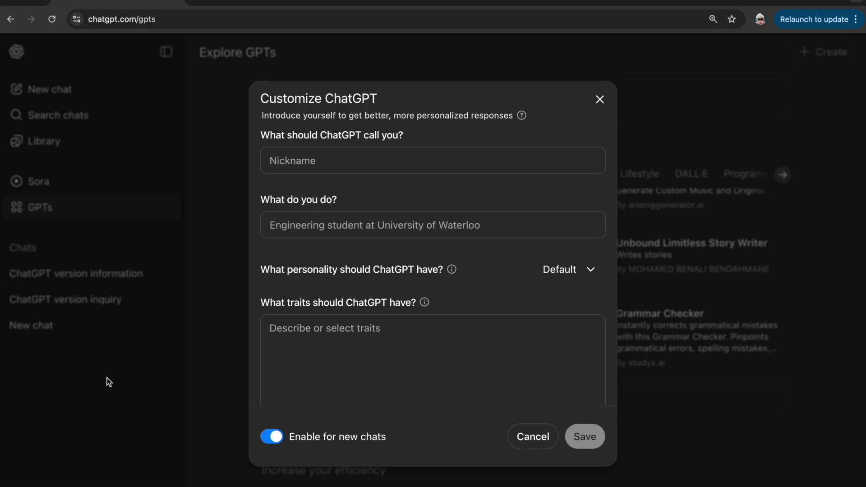
pyautogui.scroll(-3, 383, 179)
pyautogui.scroll(3, 385, 182)
pyautogui.scroll(-5, 387, 264)
pyautogui.scroll(5, 387, 259)
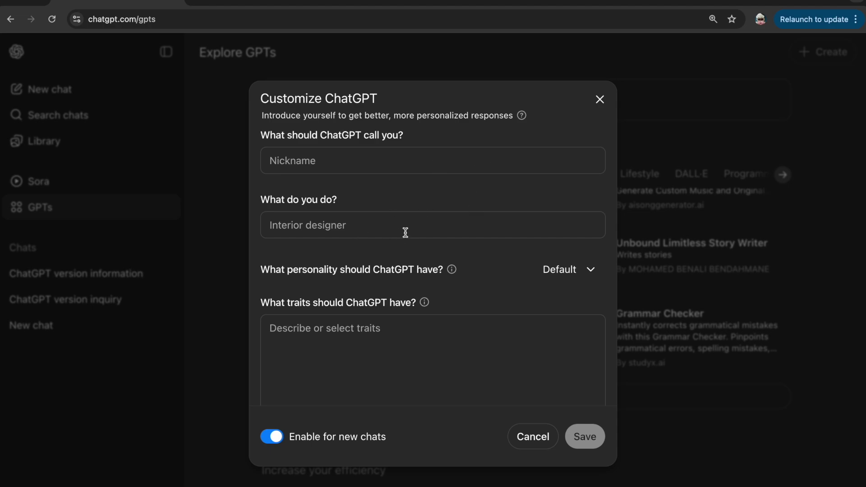
pyautogui.scroll(-3, 350, 281)
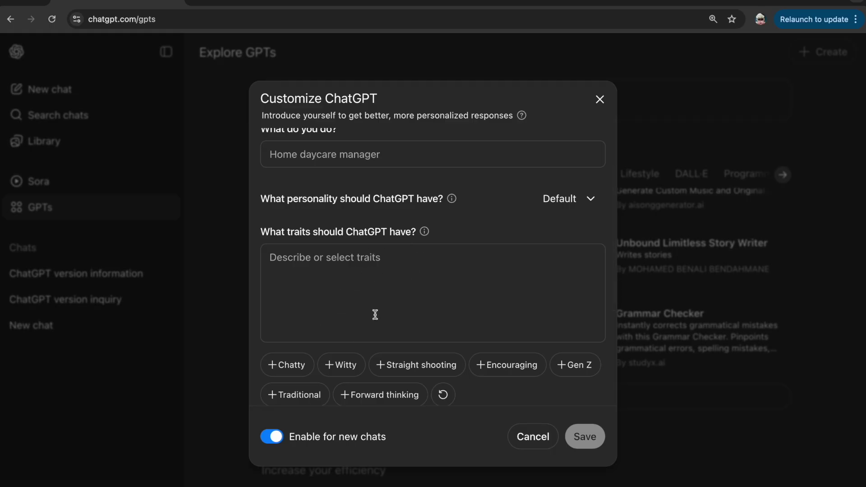
pyautogui.scroll(-2, 375, 316)
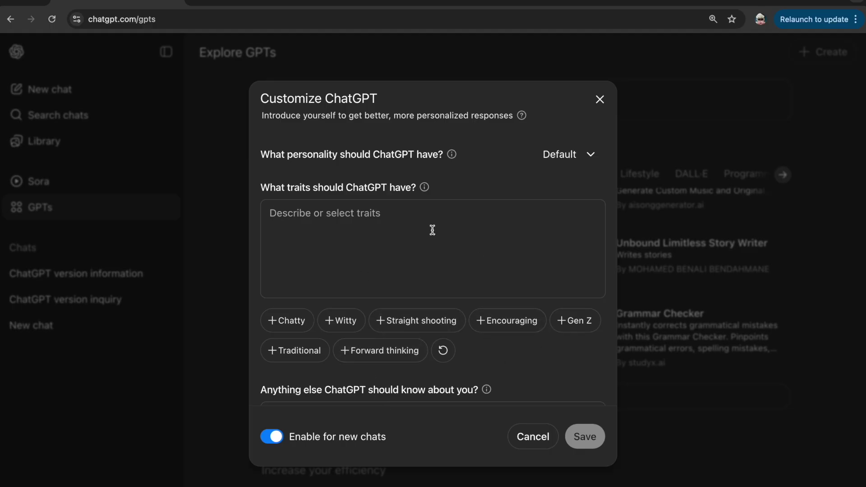
pyautogui.scroll(-1, 431, 223)
pyautogui.scroll(-2, 431, 223)
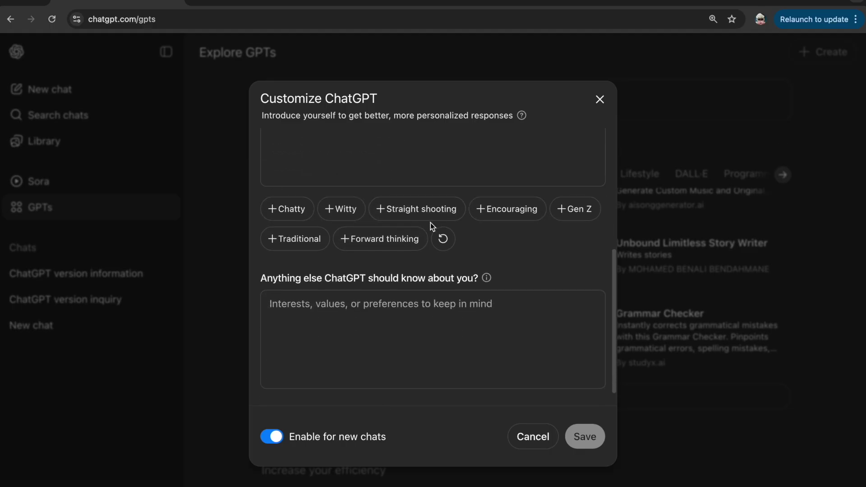
pyautogui.scroll(-1, 401, 280)
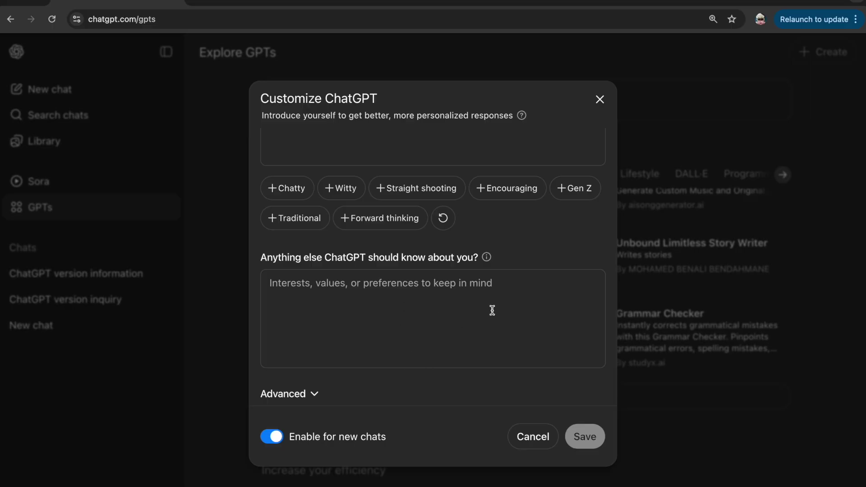
pyautogui.moveTo(487, 257)
pyautogui.click(600, 100)
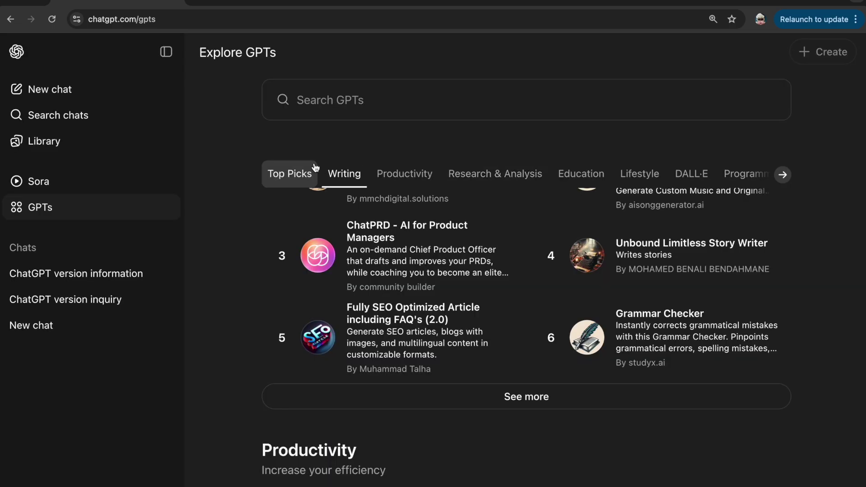
pyautogui.click(76, 94)
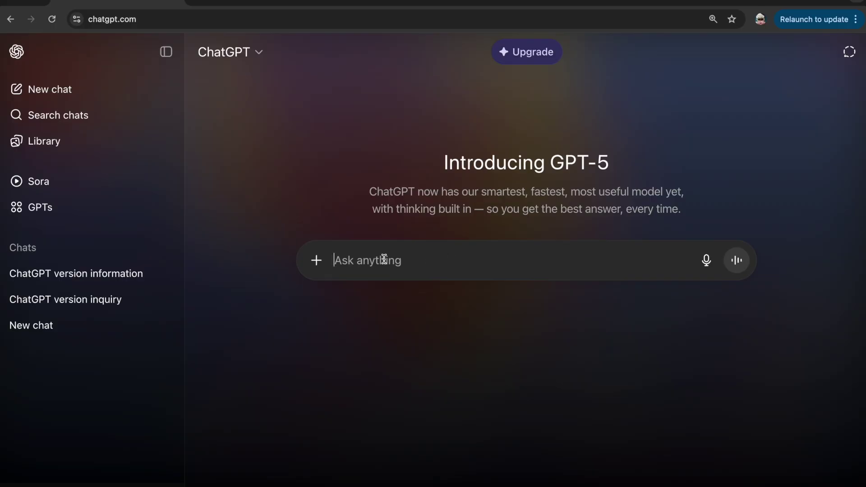
# Step: Turn on Study and learn mode from the composer's + menu
pyautogui.click(321, 264)
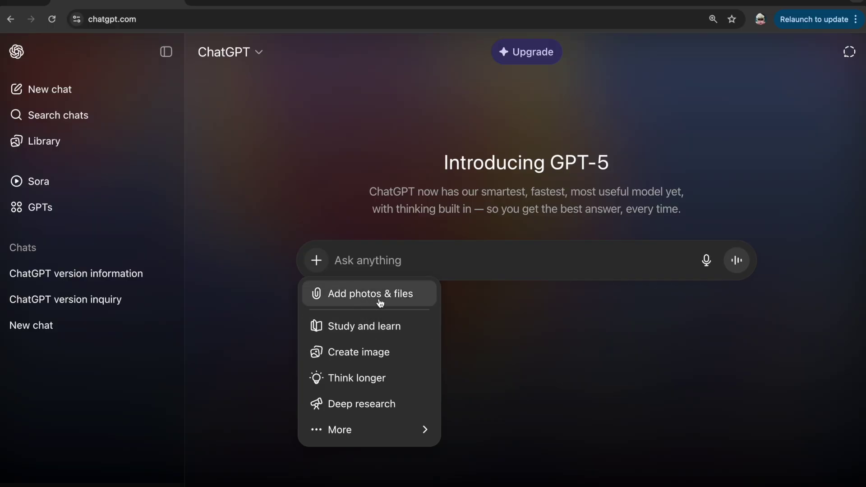
pyautogui.click(369, 336)
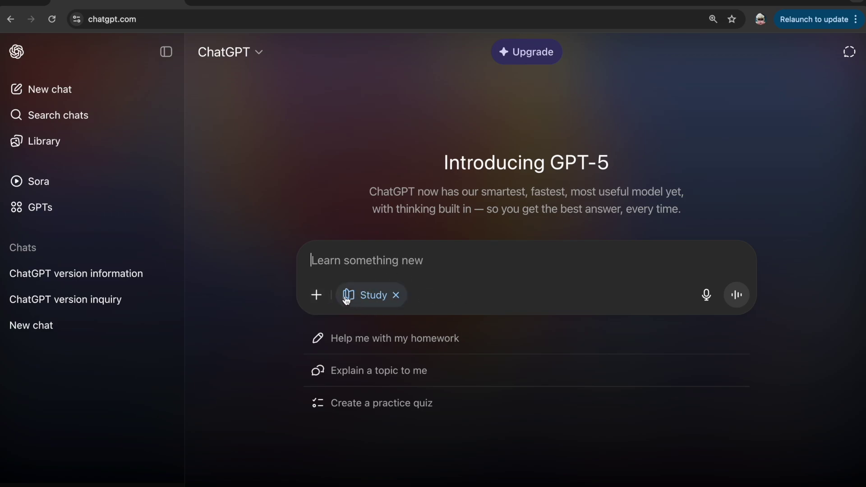
# Step: Remove Study mode and switch the prompt to Create image
pyautogui.click(396, 295)
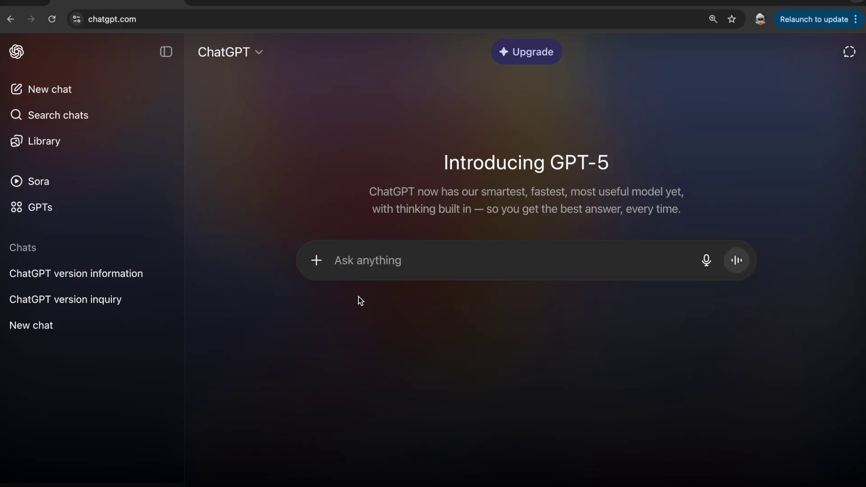
pyautogui.click(321, 261)
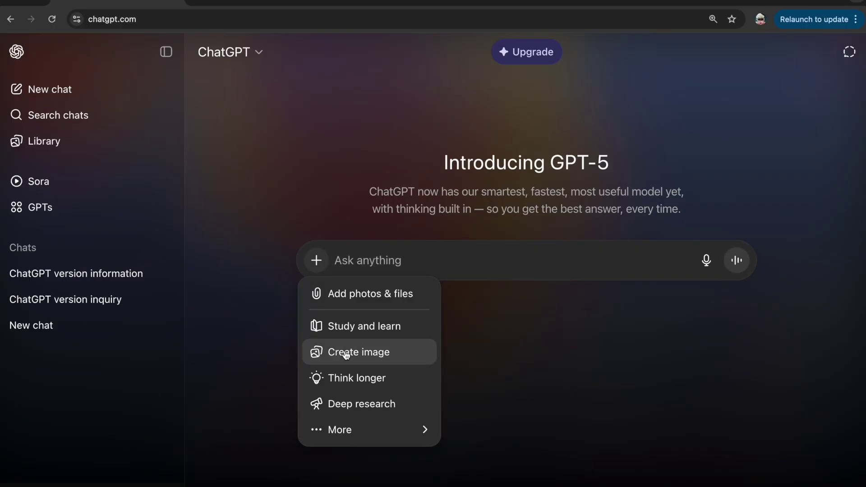
pyautogui.click(368, 357)
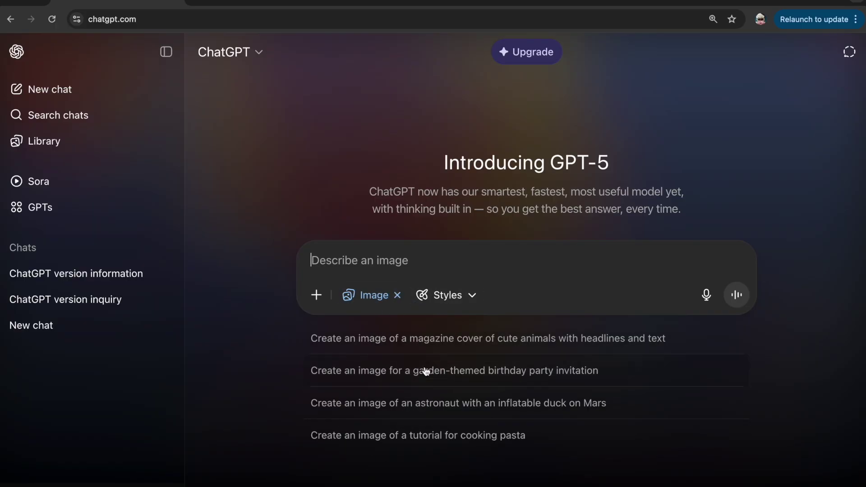
# Step: Browse the image Styles gallery, then close it
pyautogui.click(472, 300)
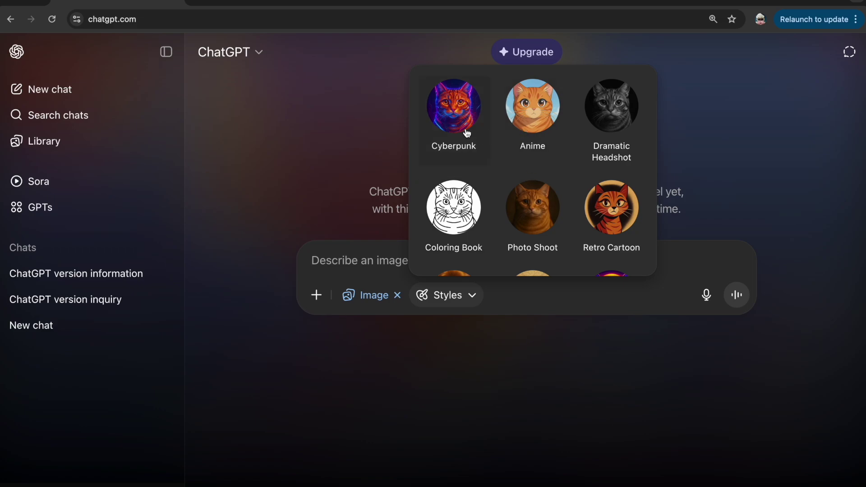
pyautogui.scroll(-1, 526, 125)
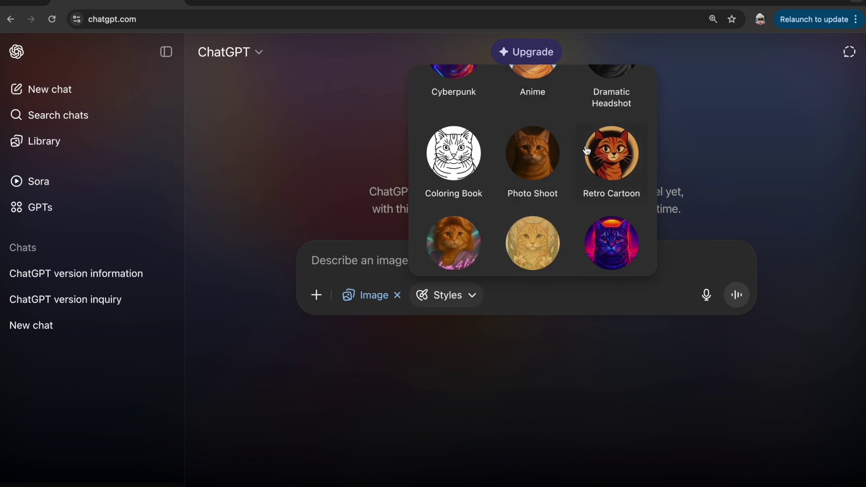
pyautogui.scroll(-1, 587, 152)
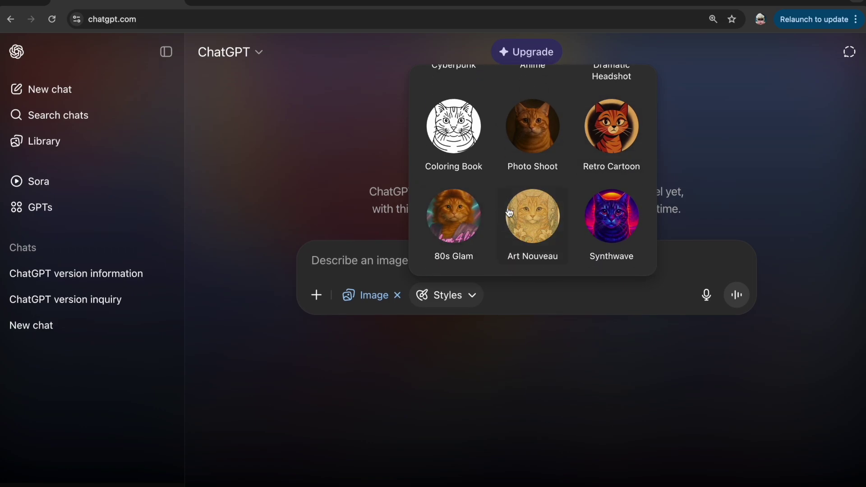
pyautogui.scroll(2, 509, 211)
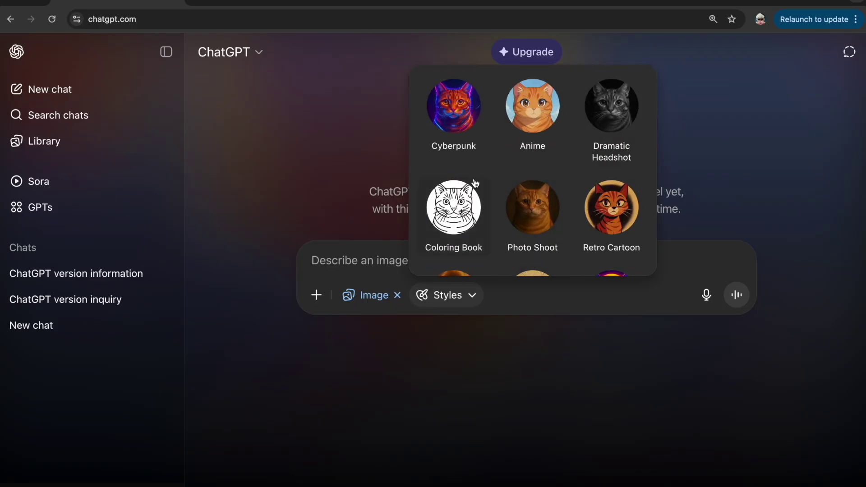
pyautogui.click(465, 297)
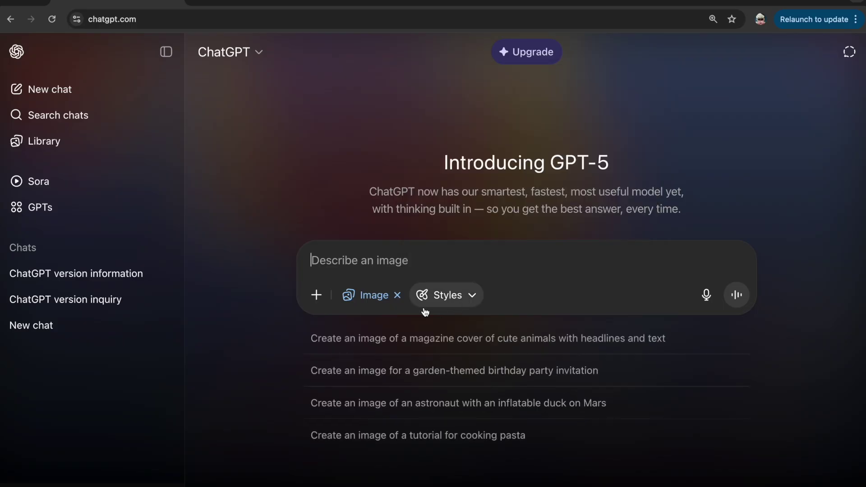
# Step: Remove image mode, try Think longer and remove it, then switch to Deep research
pyautogui.click(399, 296)
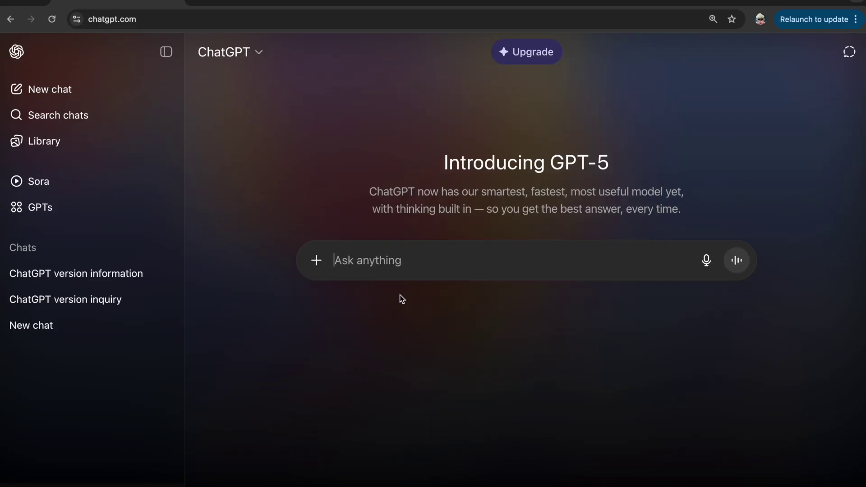
pyautogui.click(319, 266)
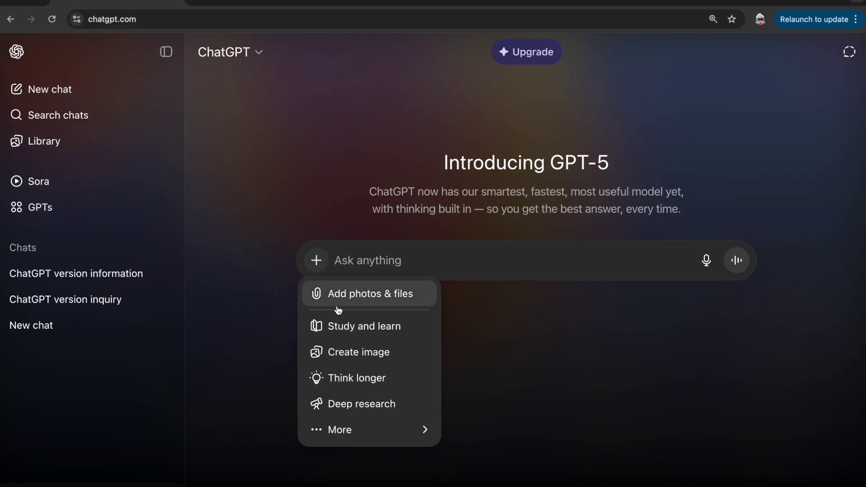
pyautogui.click(334, 378)
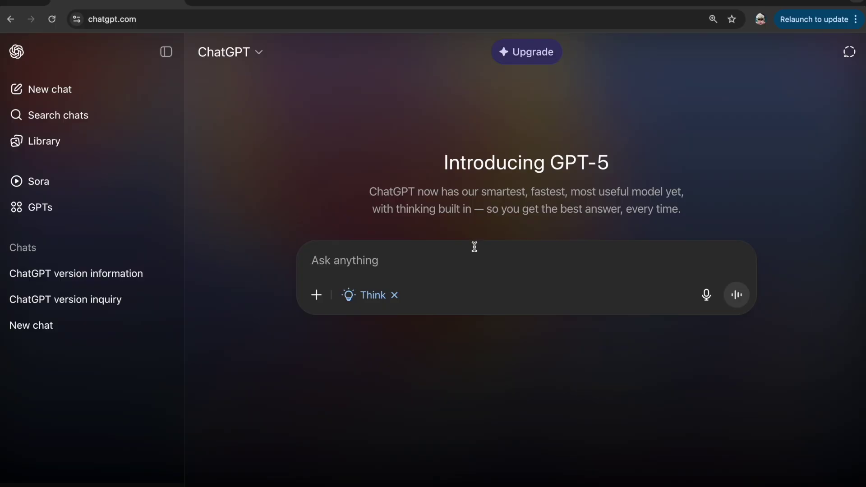
pyautogui.click(395, 296)
pyautogui.click(316, 261)
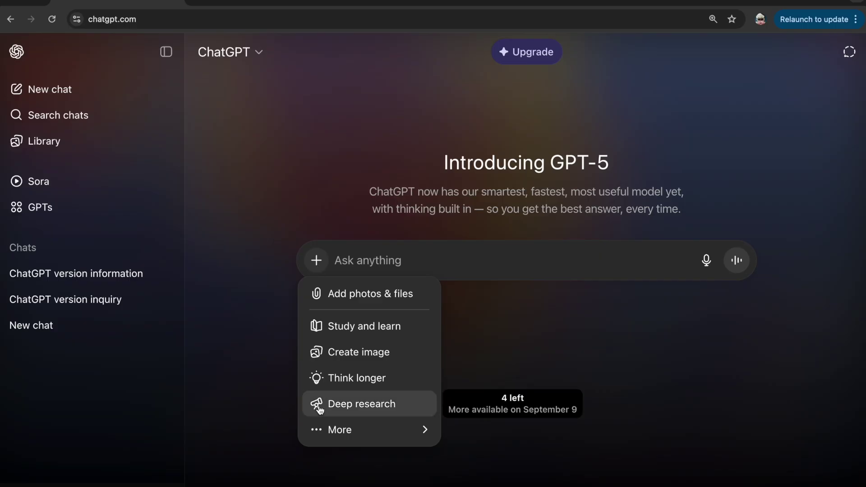
pyautogui.click(340, 415)
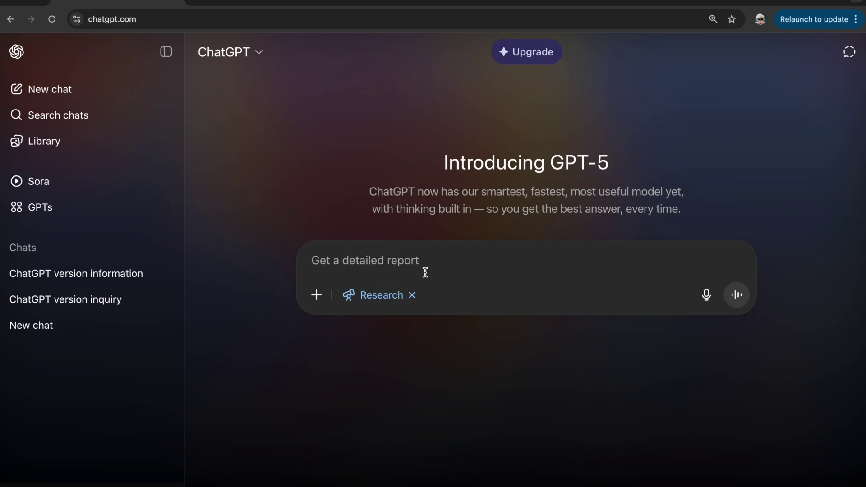
# Step: Turn Deep research off and view the + menu's More submenu before closing it
pyautogui.click(412, 296)
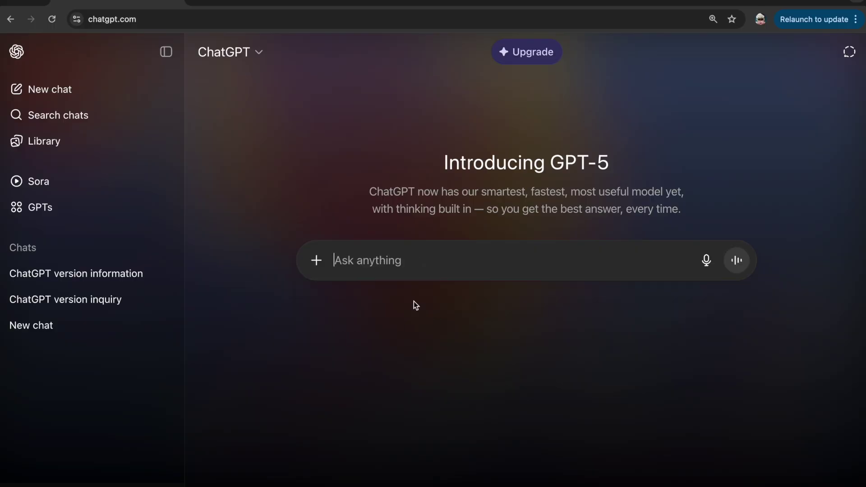
pyautogui.click(317, 260)
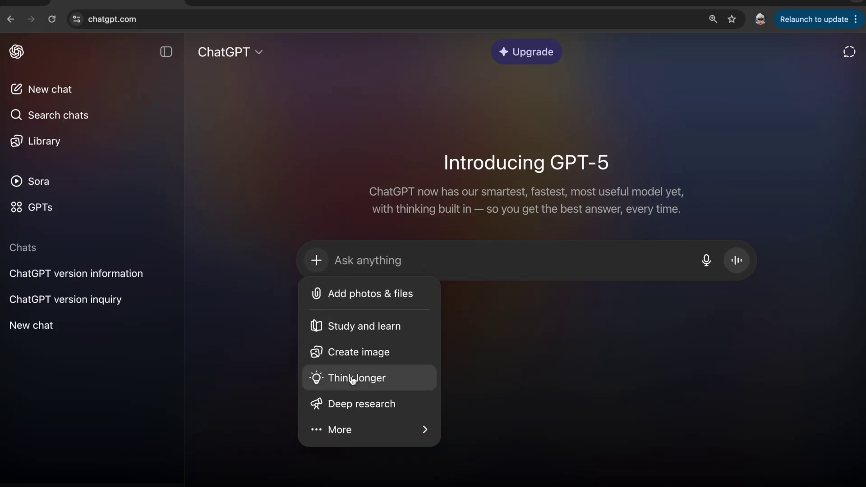
pyautogui.moveTo(363, 434)
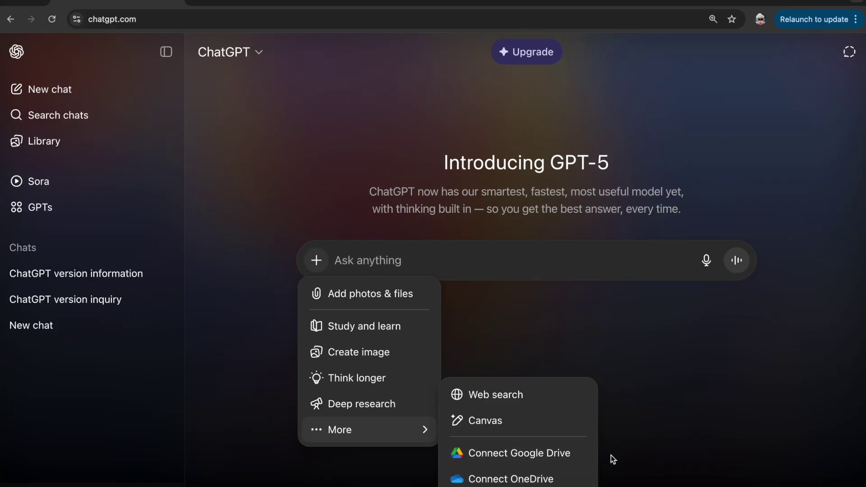
pyautogui.click(695, 414)
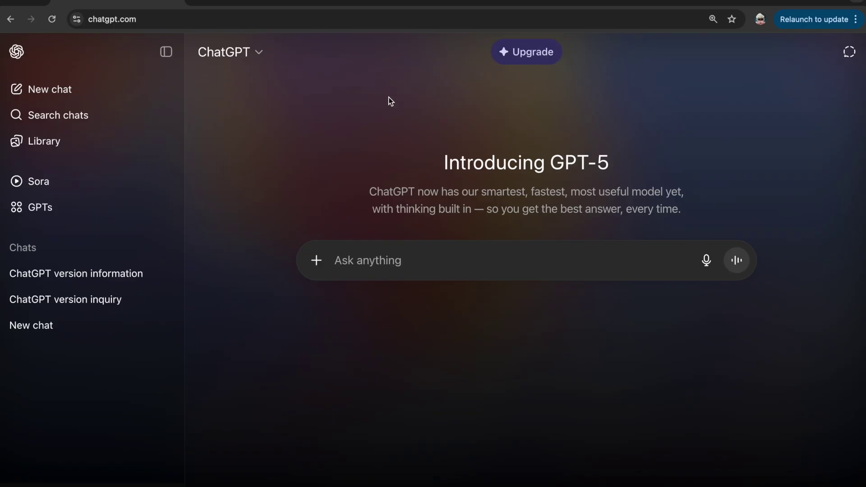
# Step: Open the model list showing ChatGPT Plus and ChatGPT, then close it
pyautogui.click(264, 55)
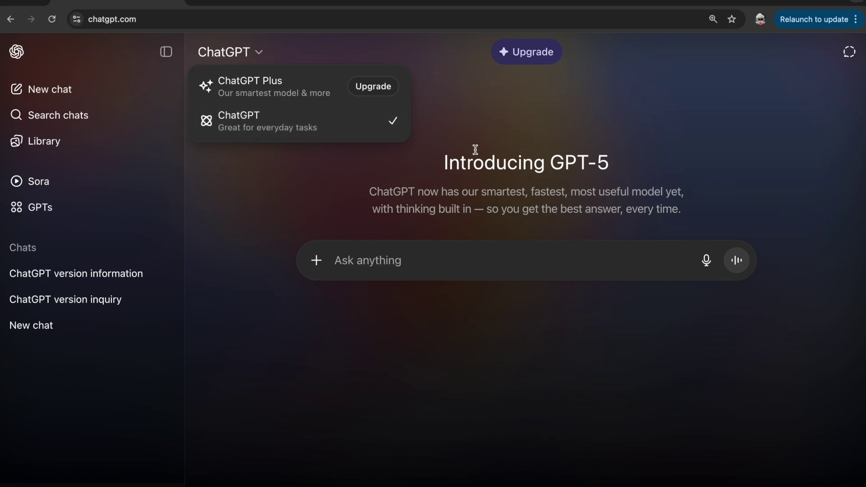
pyautogui.click(492, 195)
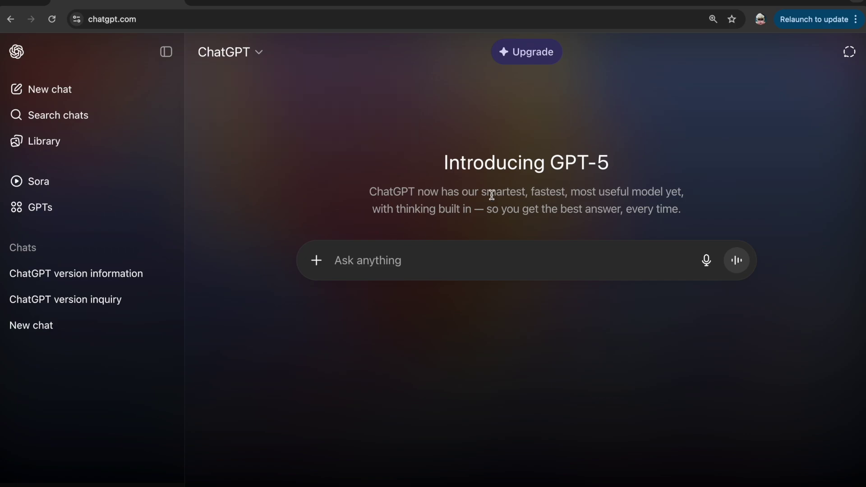
pyautogui.click(850, 53)
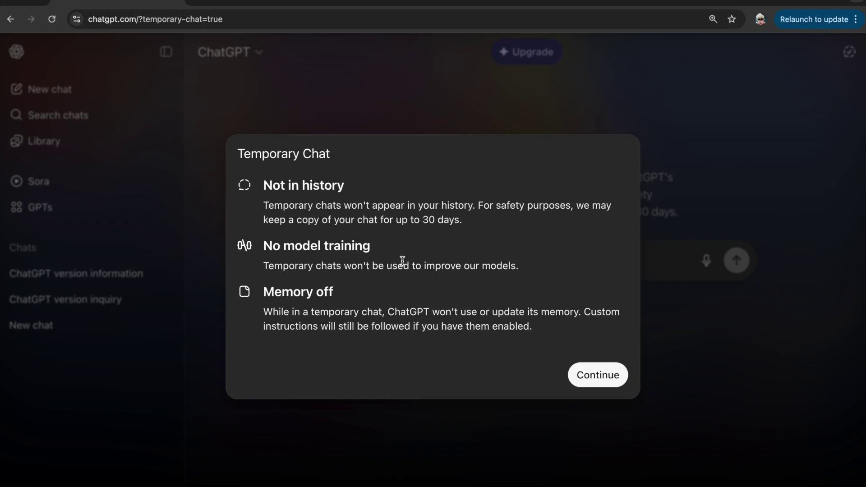
pyautogui.click(593, 369)
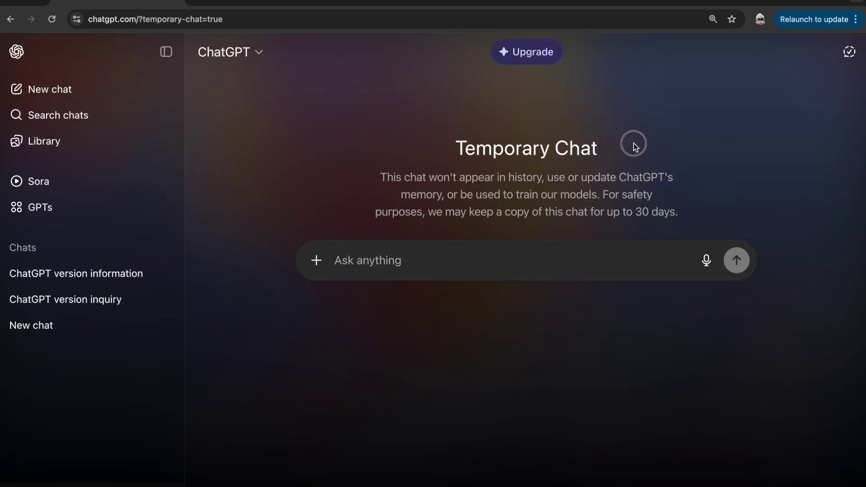
pyautogui.moveTo(634, 144); pyautogui.dragTo(468, 128)
pyautogui.click(727, 90)
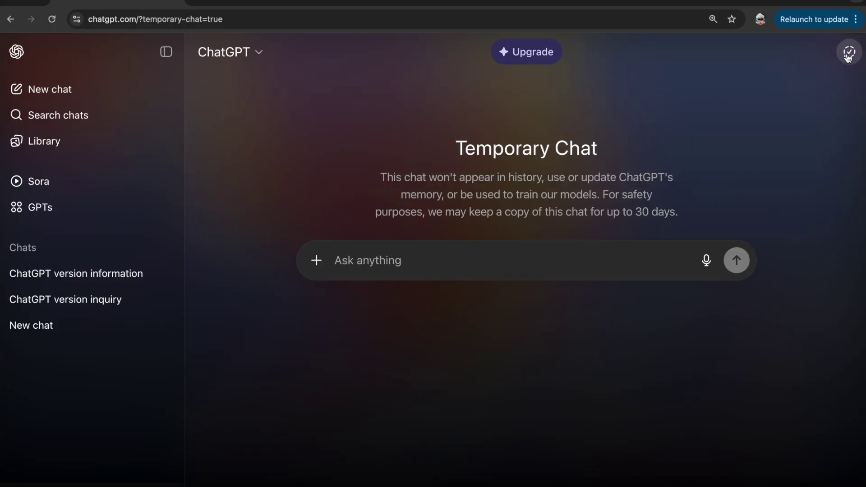
pyautogui.click(848, 57)
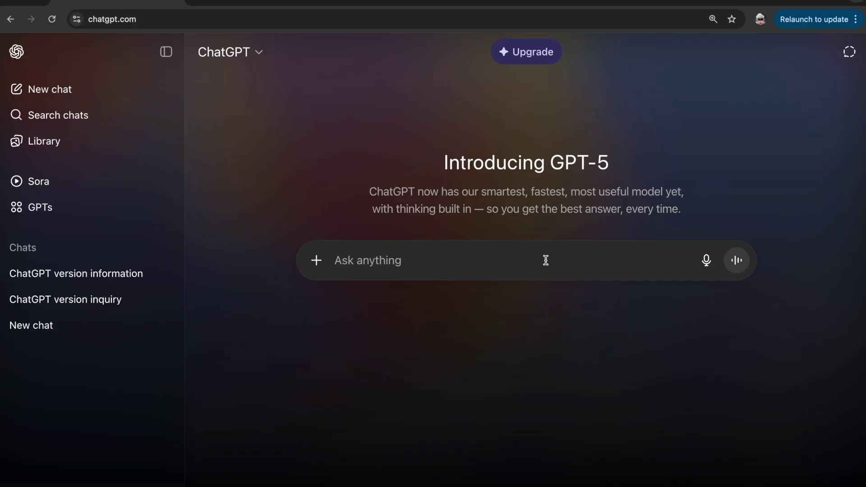
# Step: Send the question 'what is the normal health of a 40 year old person'
pyautogui.write('what is the no')
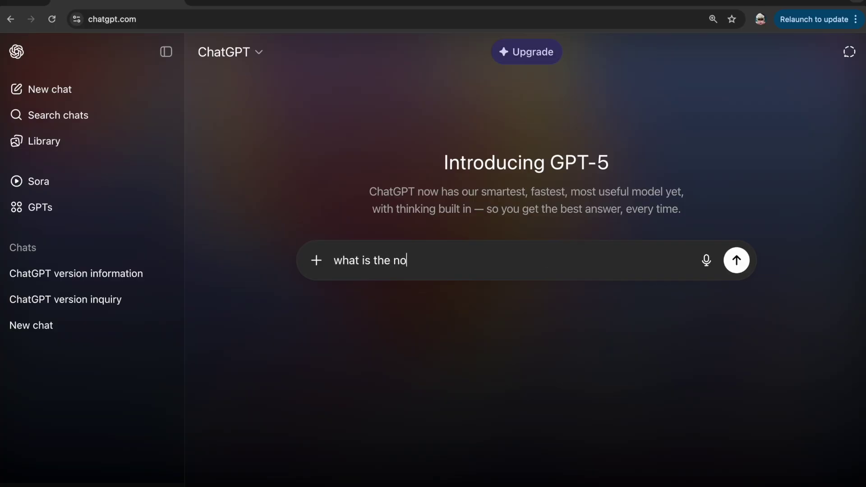
pyautogui.write('rmal health of a ')
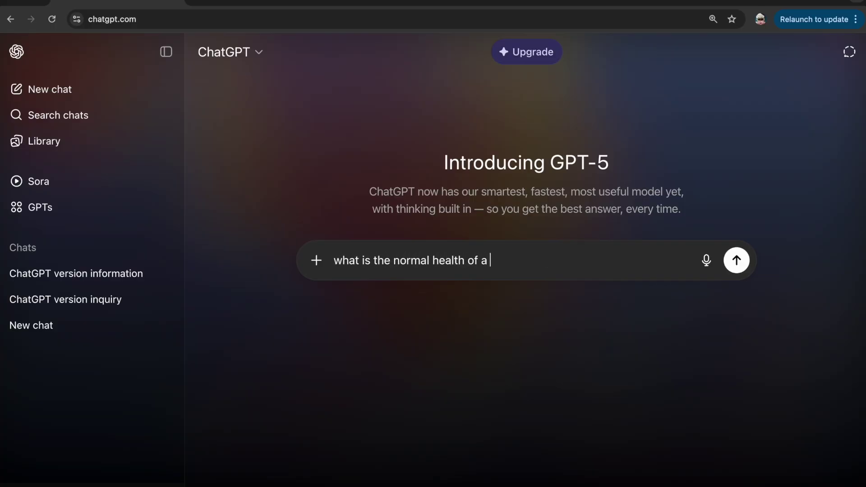
pyautogui.write('40 year old person')
pyautogui.press('Return')
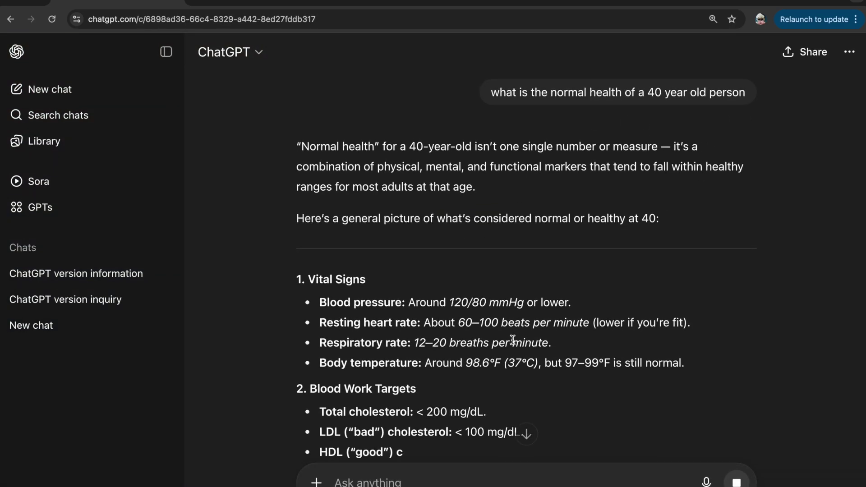
pyautogui.scroll(-3, 512, 340)
pyautogui.scroll(3, 513, 339)
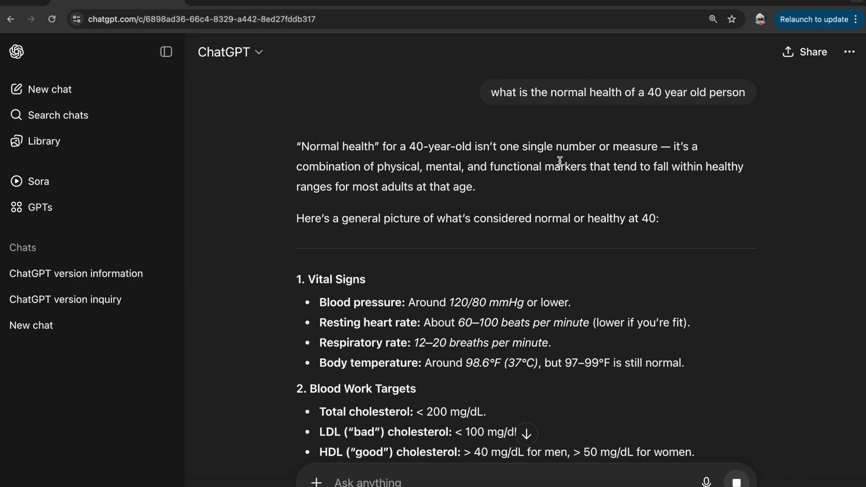
pyautogui.moveTo(474, 89); pyautogui.dragTo(735, 85)
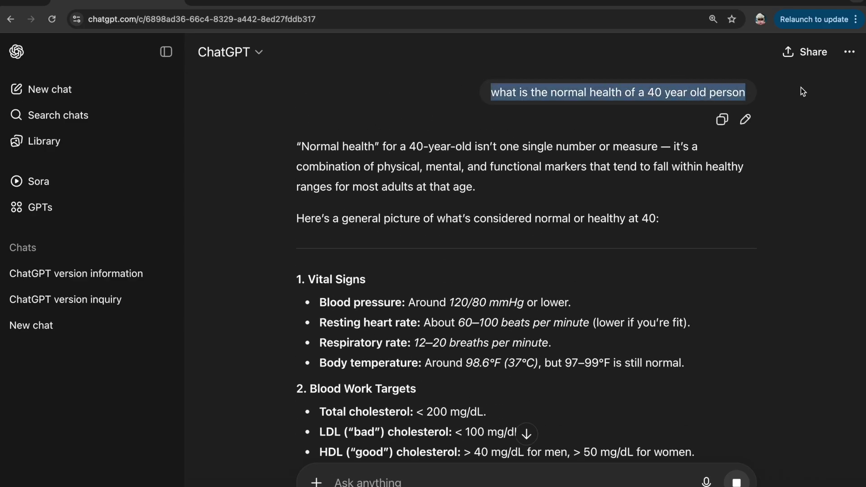
pyautogui.click(791, 100)
# Step: Scroll through the answer on vitals, blood work, fitness and prevention to its closing question
pyautogui.scroll(-1, 548, 263)
pyautogui.scroll(1, 547, 263)
pyautogui.scroll(-5, 578, 260)
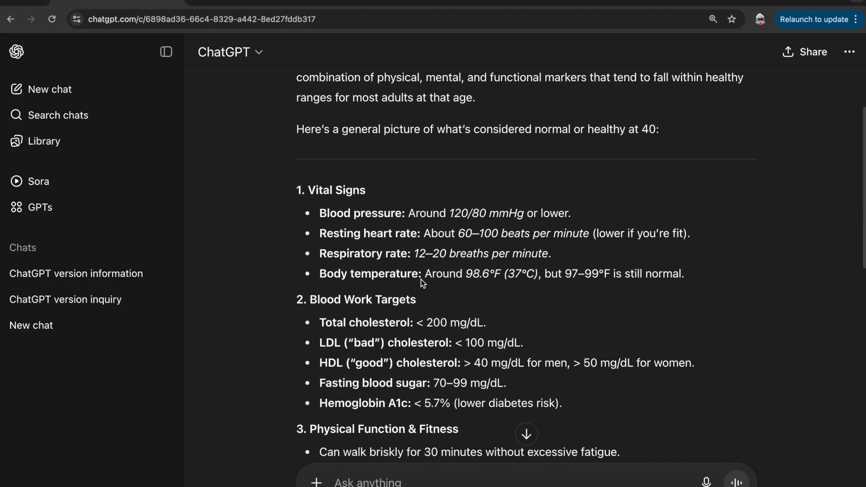
pyautogui.scroll(-2, 465, 175)
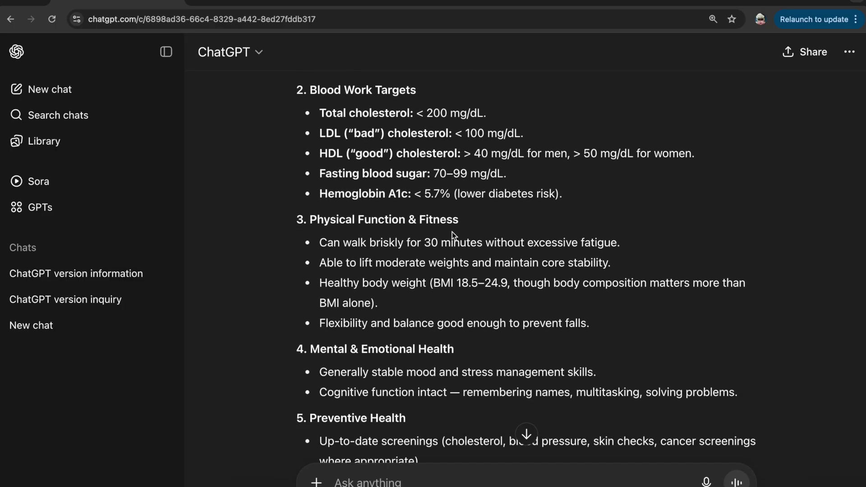
pyautogui.scroll(-7, 452, 231)
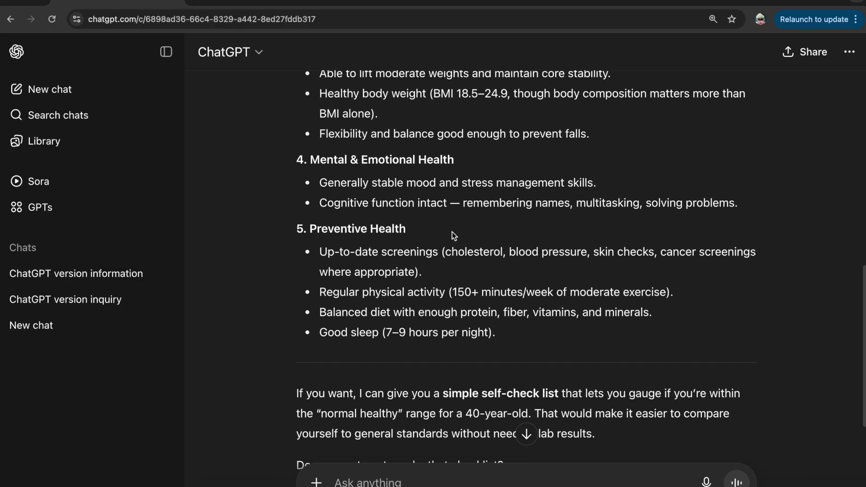
pyautogui.scroll(14, 452, 232)
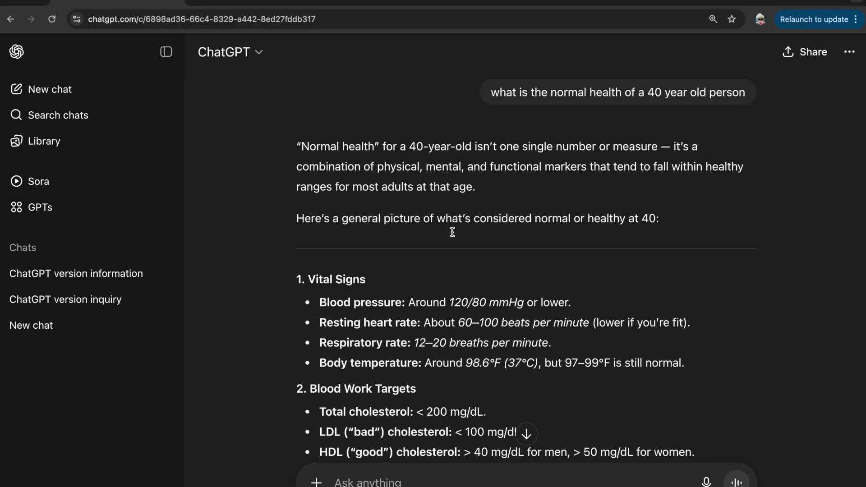
pyautogui.scroll(-7, 453, 232)
pyautogui.scroll(-7, 401, 423)
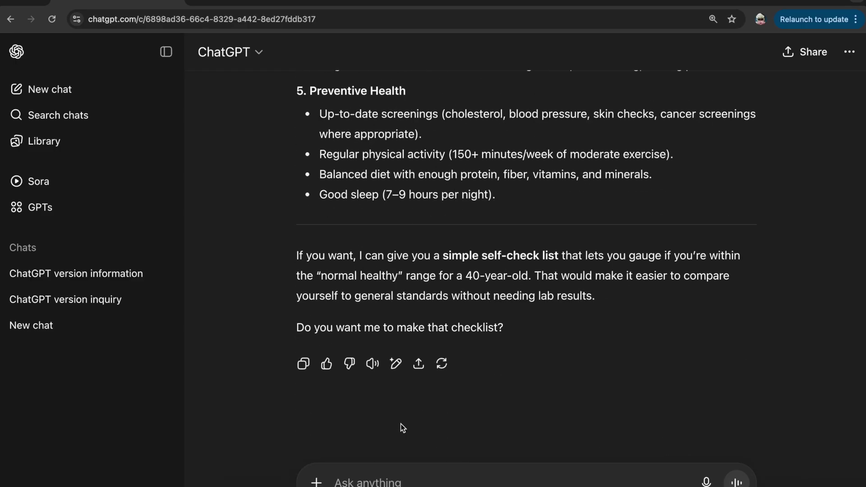
# Step: Send the prompt 'code me a game like flappy birds with a ball instead of a bird'
pyautogui.click(400, 479)
pyautogui.write('code me')
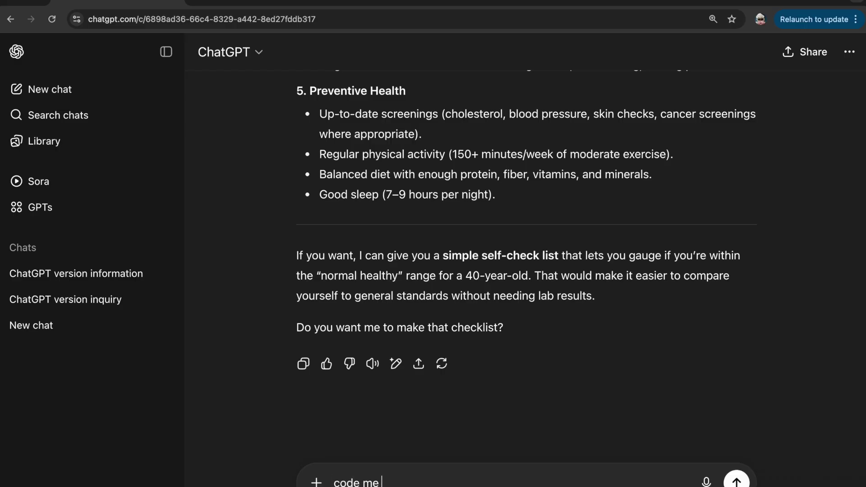
pyautogui.write(' a game like flap')
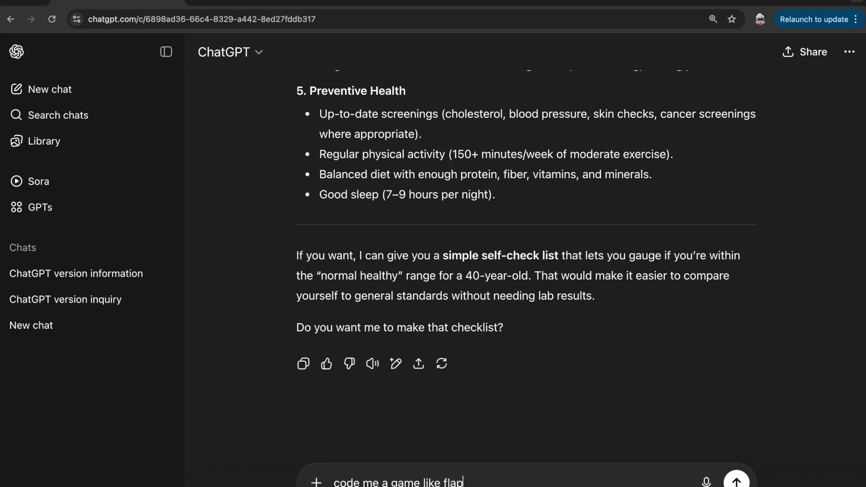
pyautogui.write('py birds with a ball')
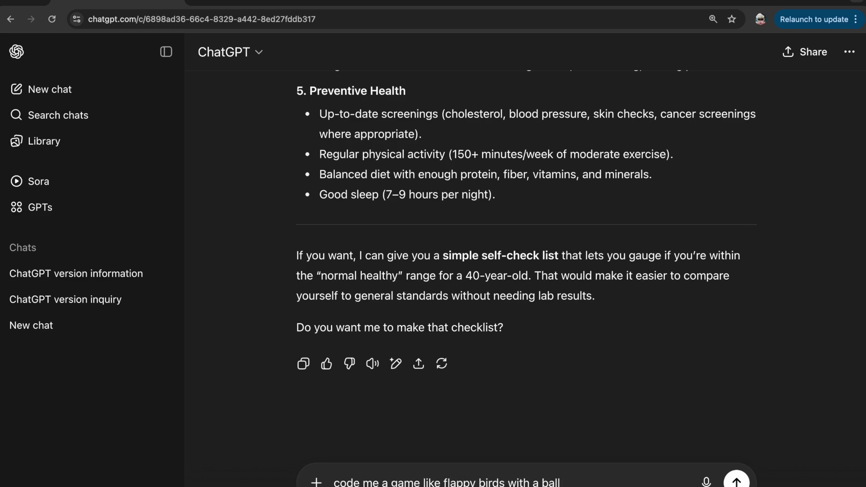
pyautogui.write(' instead of a bird')
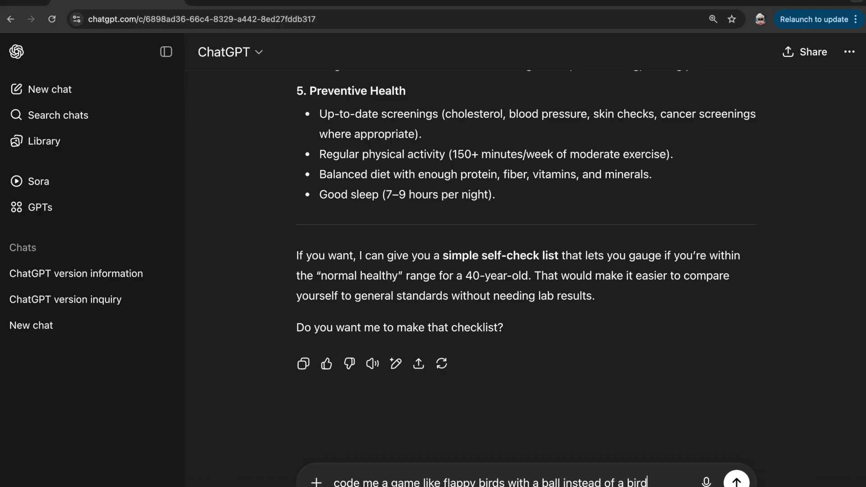
pyautogui.press('Return')
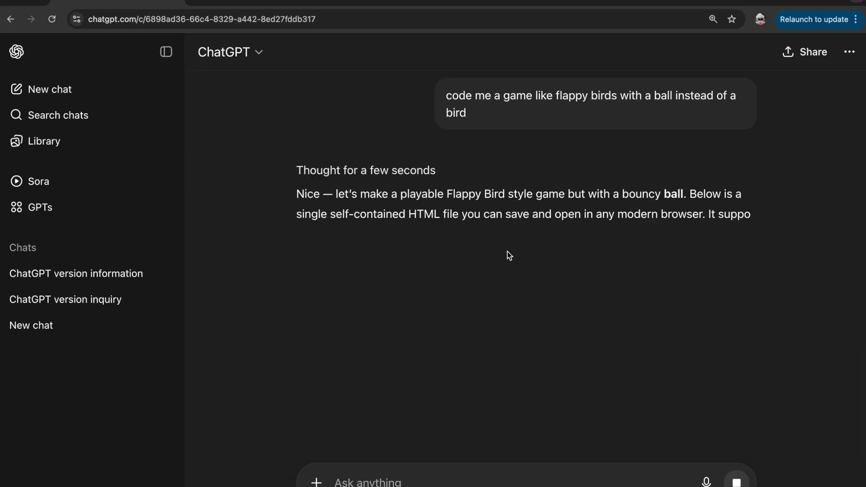
pyautogui.scroll(-5, 508, 195)
pyautogui.scroll(-4, 286, 335)
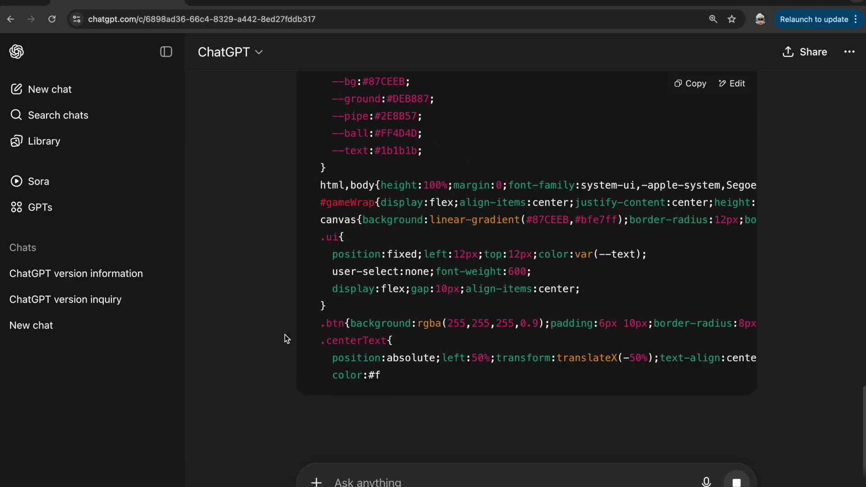
pyautogui.scroll(5, 285, 334)
pyautogui.scroll(3, 285, 335)
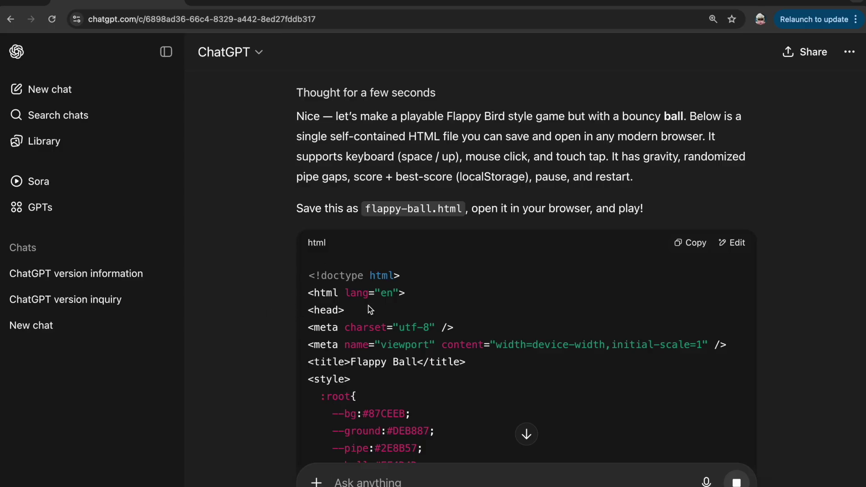
# Step: Scroll through the generated Flappy Ball HTML to its closing tags and control notes
pyautogui.scroll(-15, 369, 305)
pyautogui.scroll(-12, 368, 305)
pyautogui.scroll(-12, 368, 305)
pyautogui.scroll(-12, 368, 305)
pyautogui.scroll(-12, 369, 305)
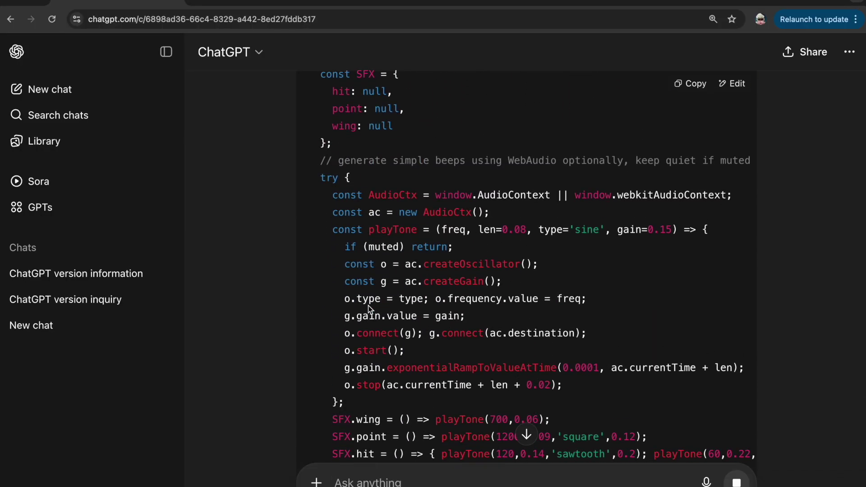
pyautogui.scroll(-12, 369, 305)
pyautogui.scroll(-15, 368, 306)
pyautogui.scroll(-15, 368, 308)
pyautogui.scroll(-8, 369, 305)
pyautogui.scroll(-6, 368, 305)
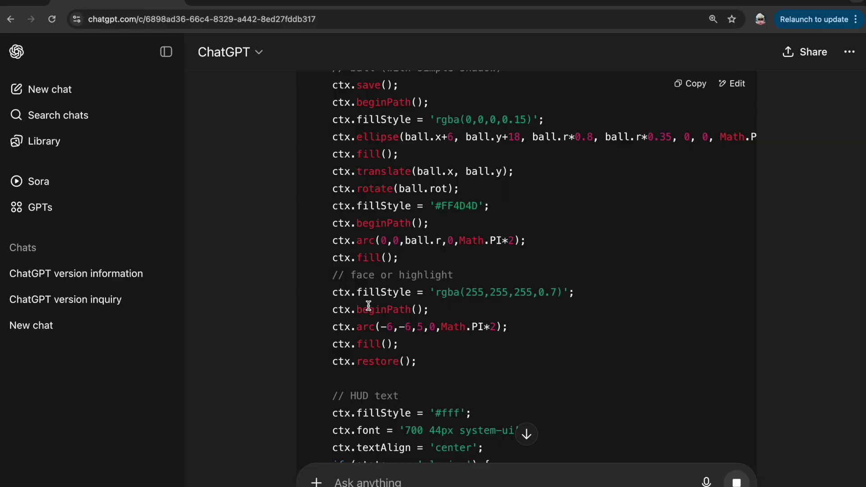
pyautogui.scroll(-7, 369, 305)
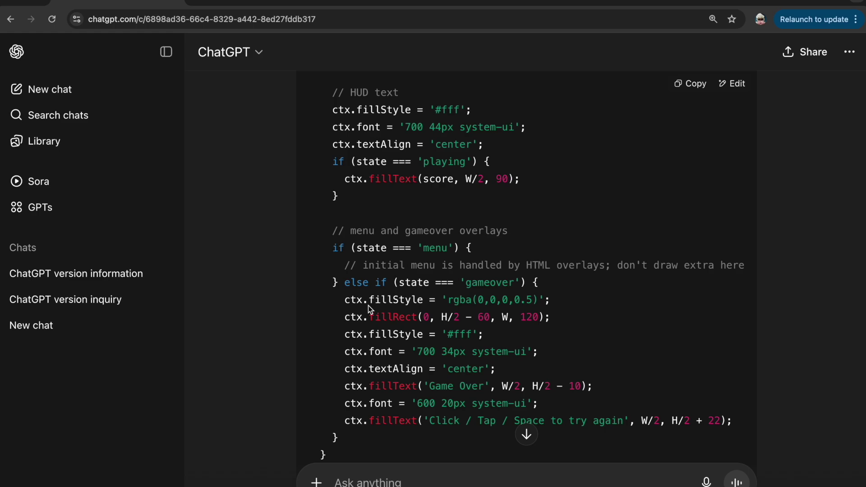
pyautogui.scroll(-15, 368, 306)
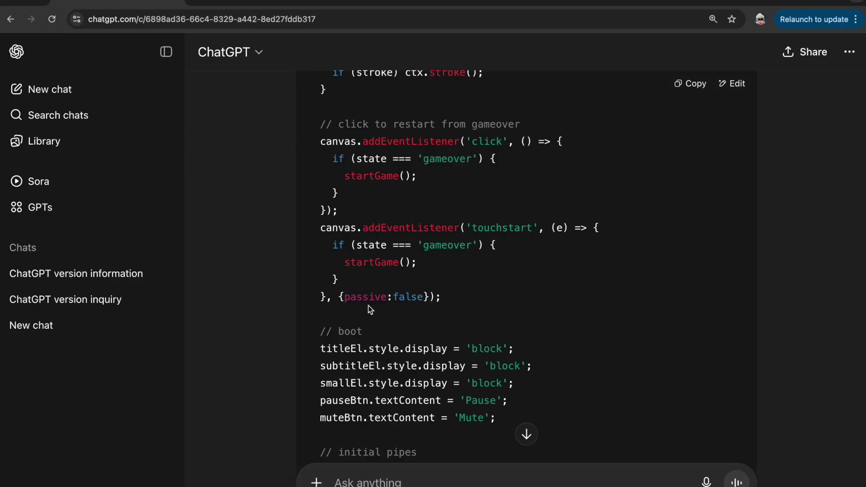
pyautogui.scroll(-6, 368, 305)
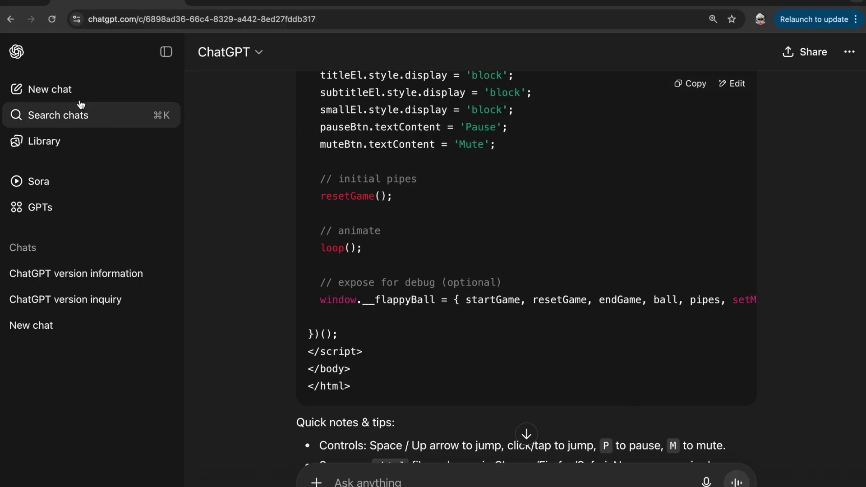
# Step: Start a new chat from the ChatGPT logo and highlight the GPT-5 intro paragraph
pyautogui.click(18, 54)
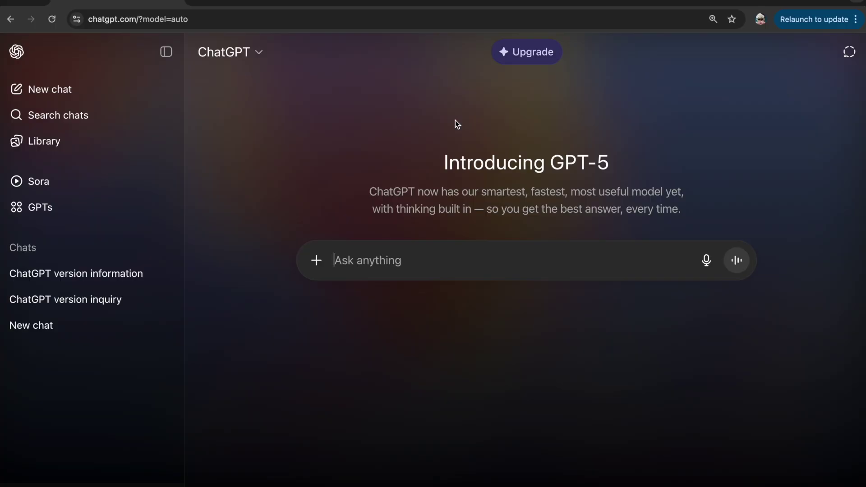
pyautogui.tripleClick(524, 195)
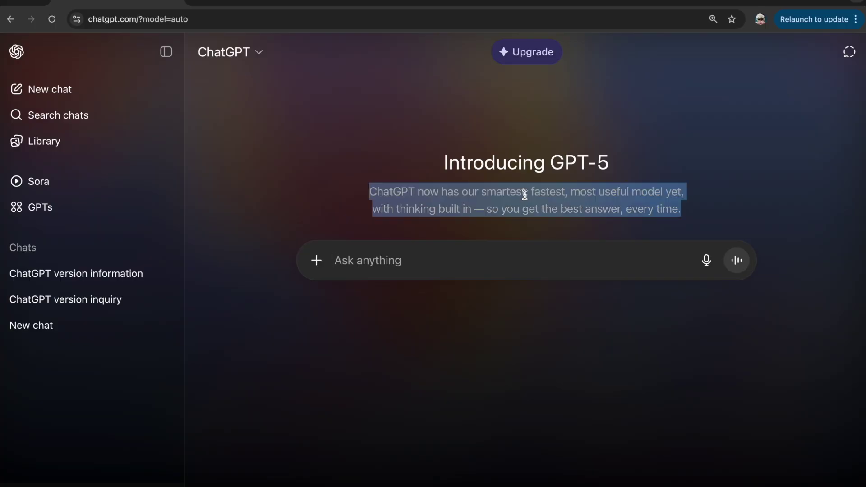
pyautogui.click(525, 195)
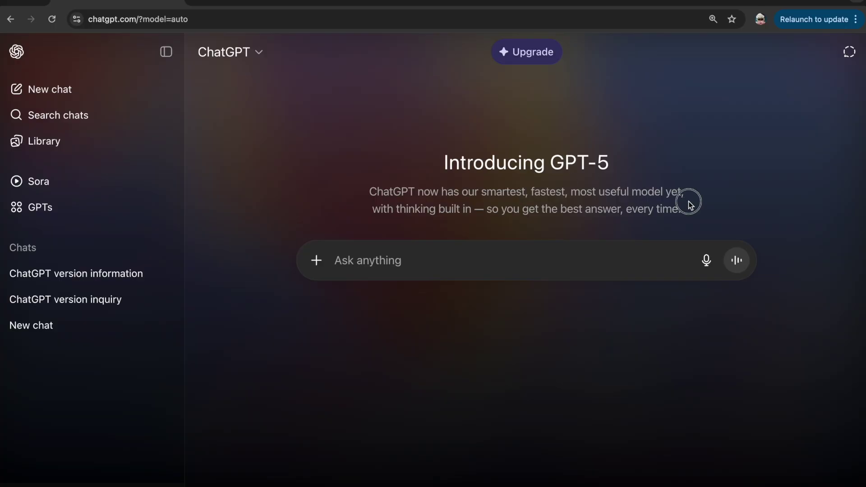
# Step: Highlight the Introducing GPT-5 heading and intro paragraph again
pyautogui.moveTo(689, 201); pyautogui.dragTo(469, 160)
pyautogui.click(451, 166)
pyautogui.scroll(3, 47, 322)
pyautogui.scroll(-3, 46, 322)
pyautogui.tripleClick(525, 195)
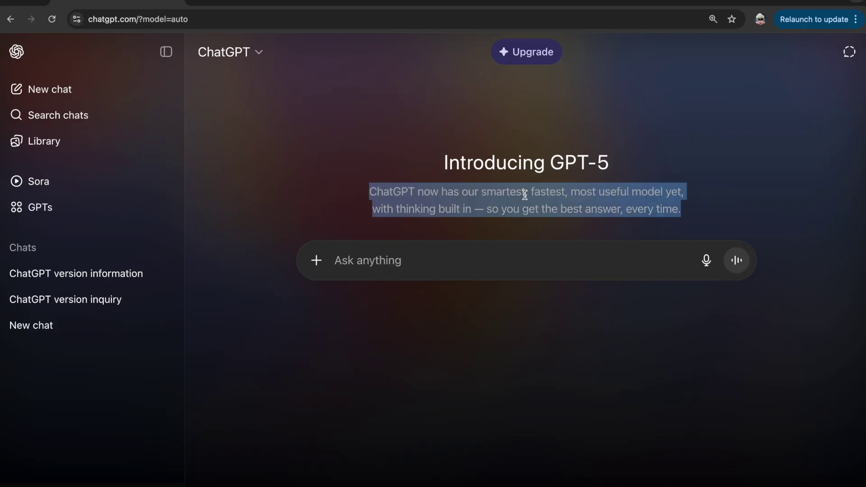
pyautogui.click(525, 195)
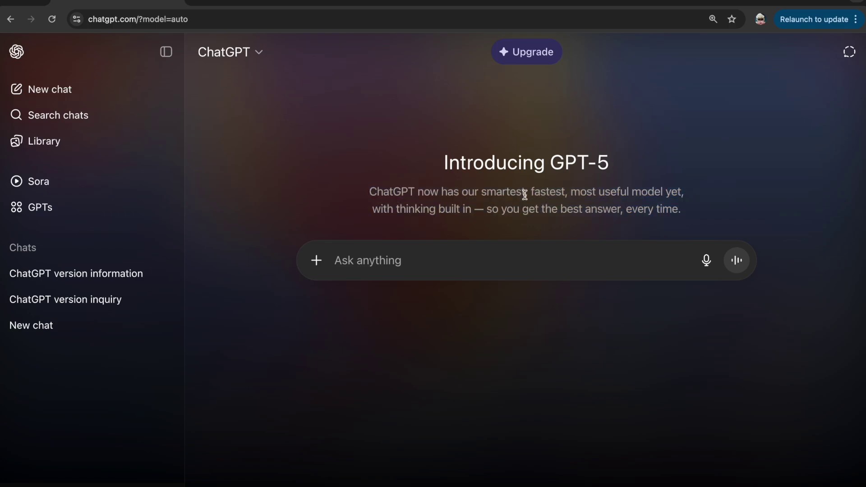